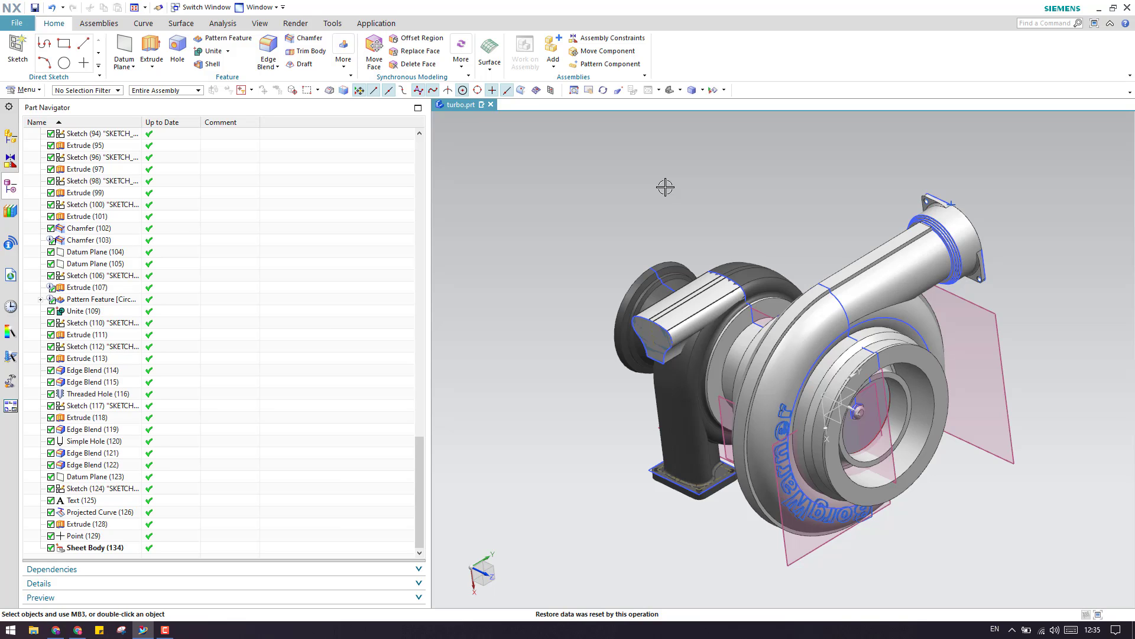
- Launch Extract Geometry from Insert > Associative Copy and show its extraction type list
click(24, 90)
mouse_move(28, 197)
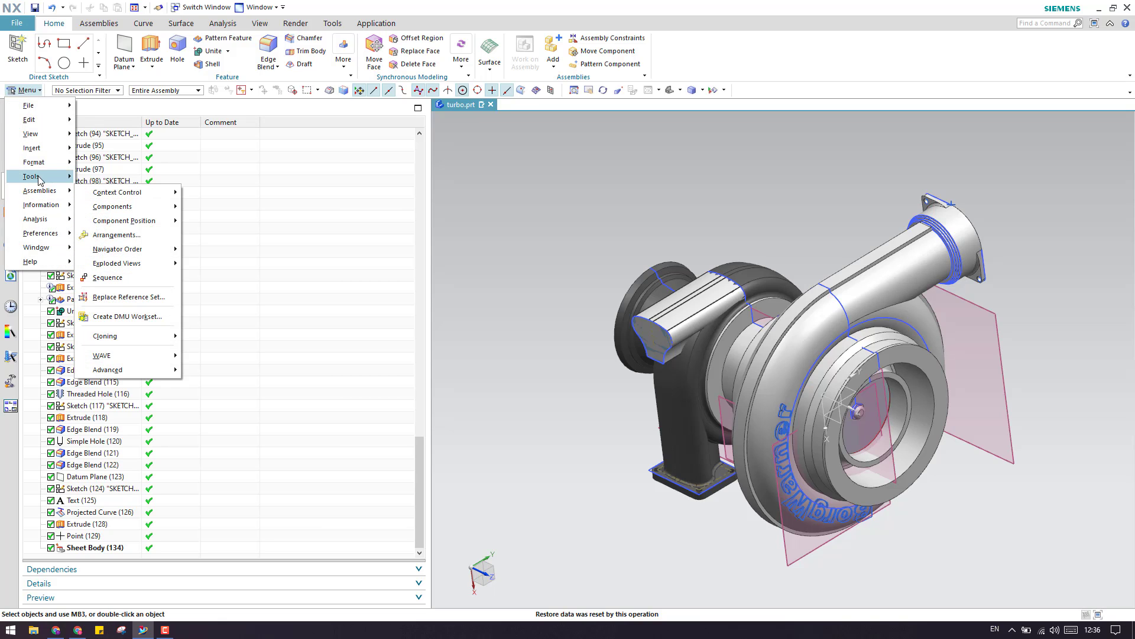
mouse_move(42, 151)
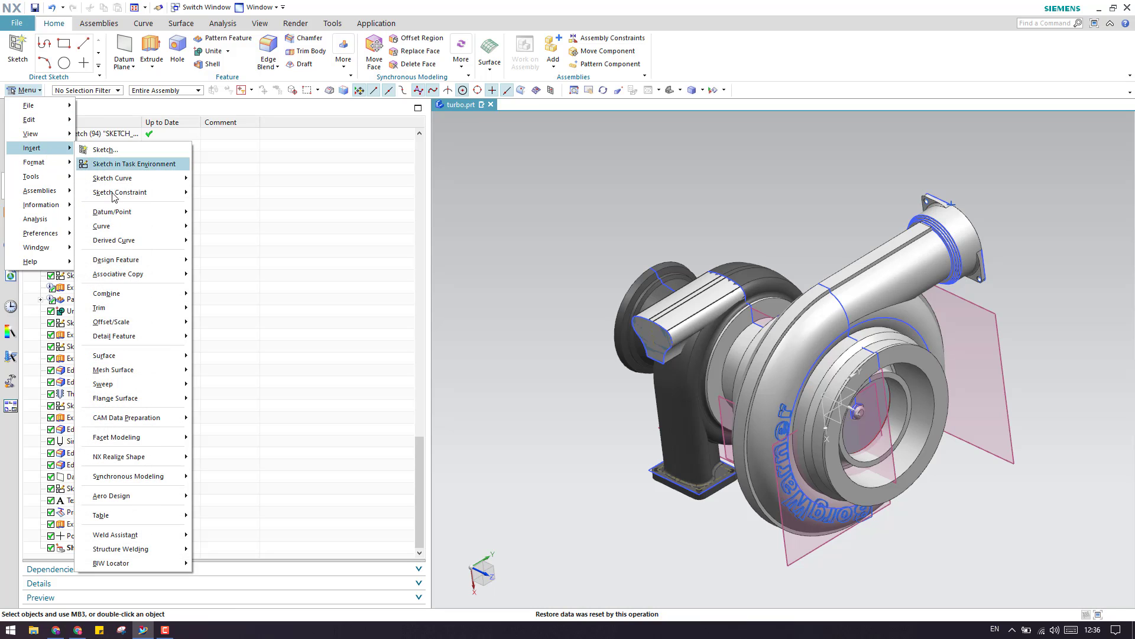
mouse_move(141, 275)
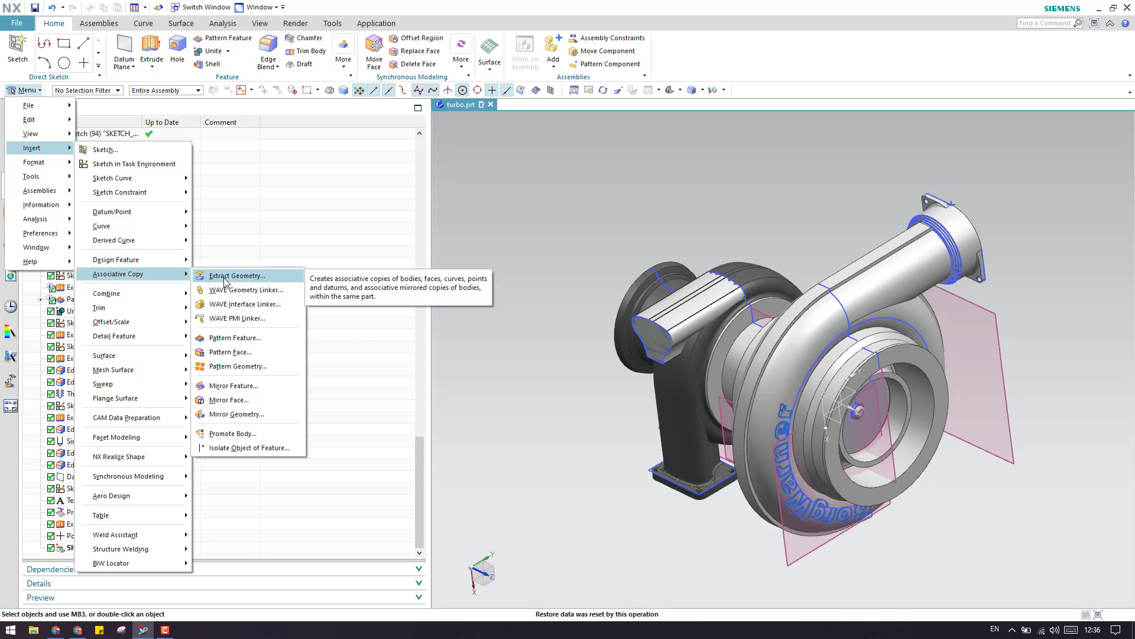
click(594, 241)
scroll(568, 251, down, 3)
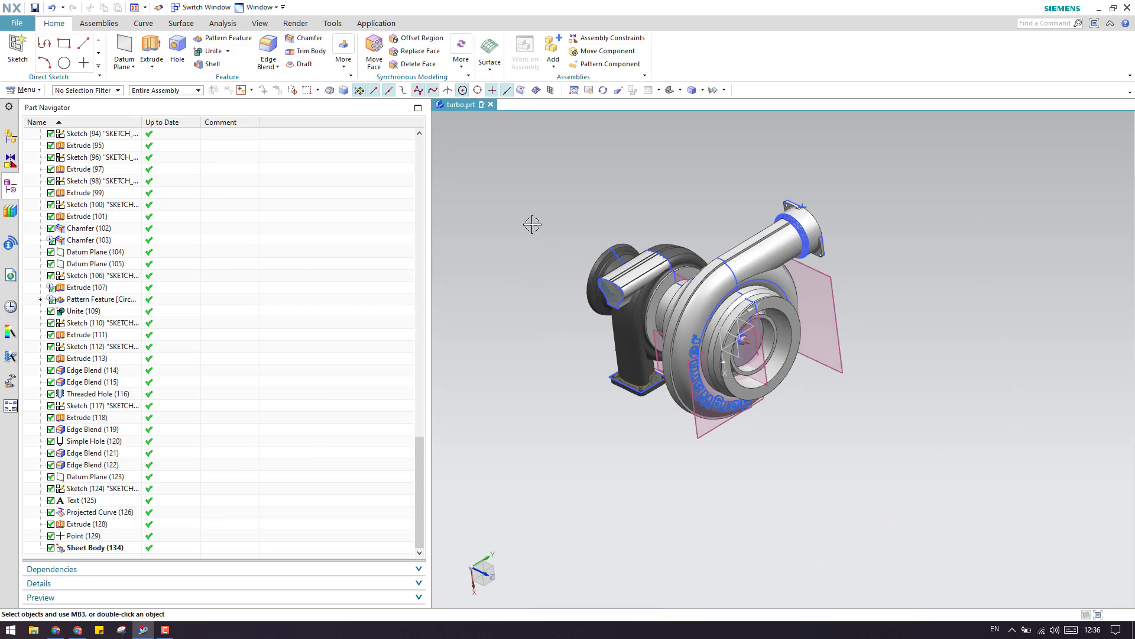
click(23, 90)
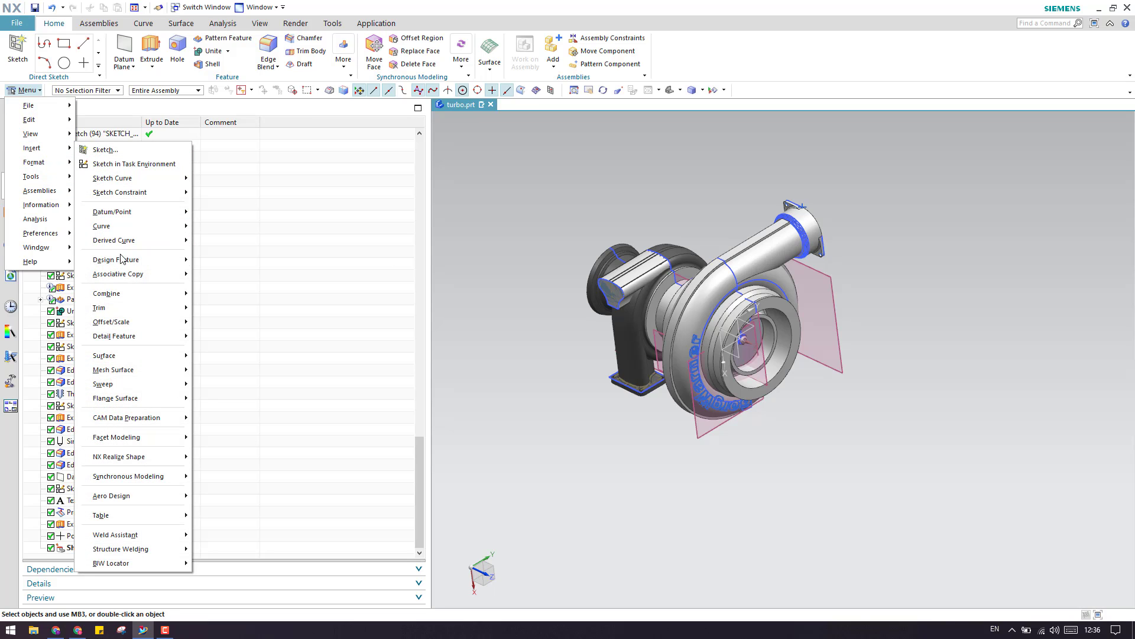
mouse_move(171, 274)
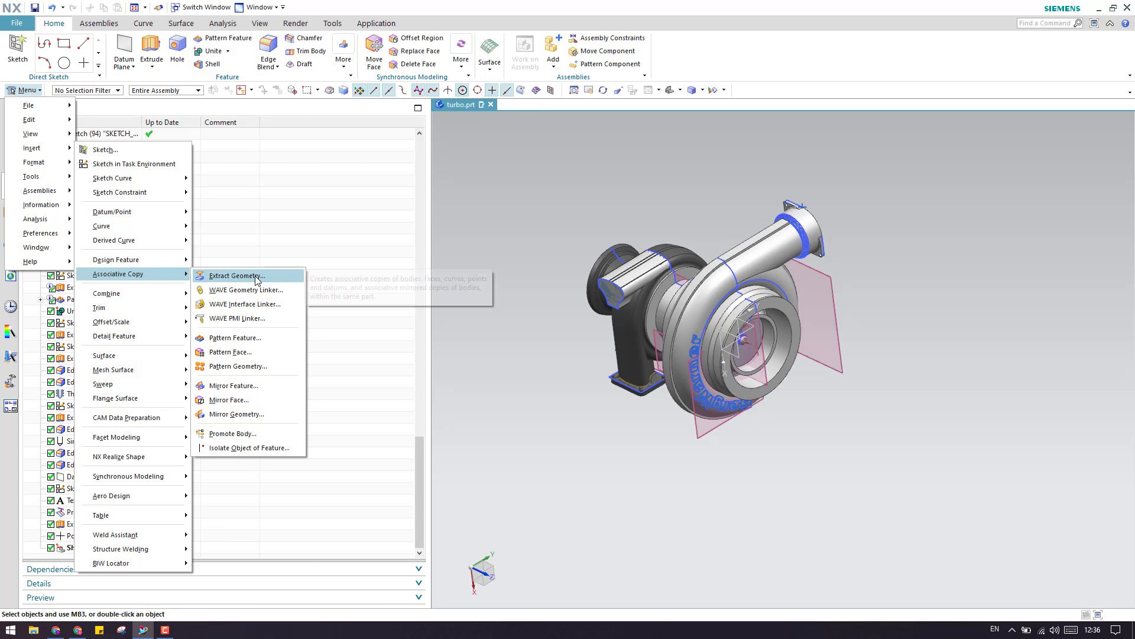
click(258, 278)
click(278, 165)
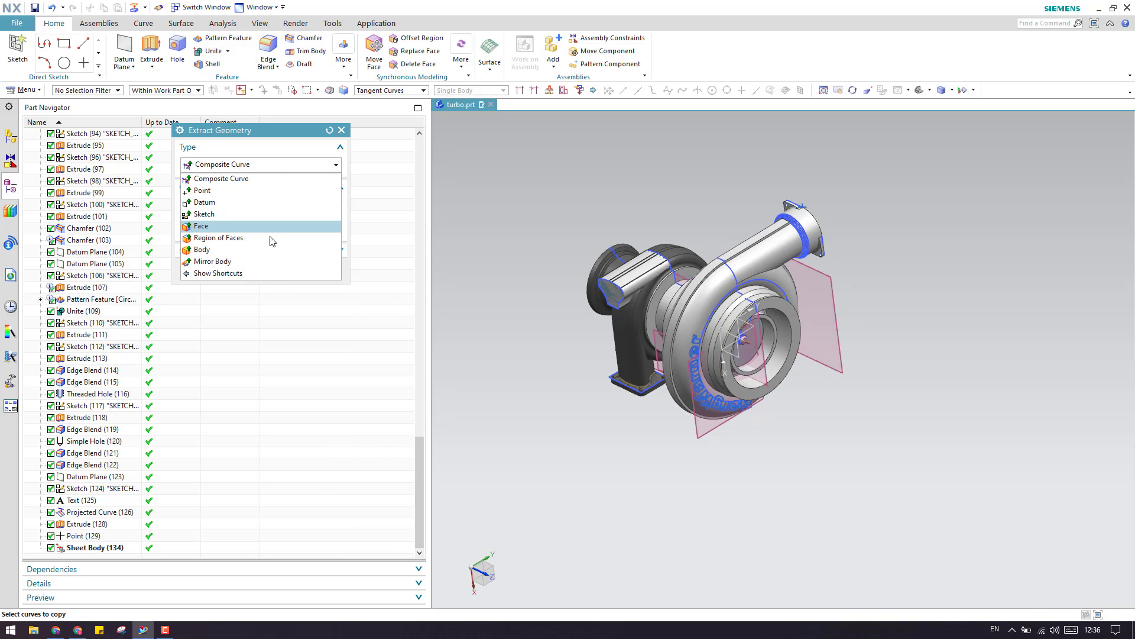
- Choose Composite Curve as the type and pick the outer volute edge chain
click(251, 179)
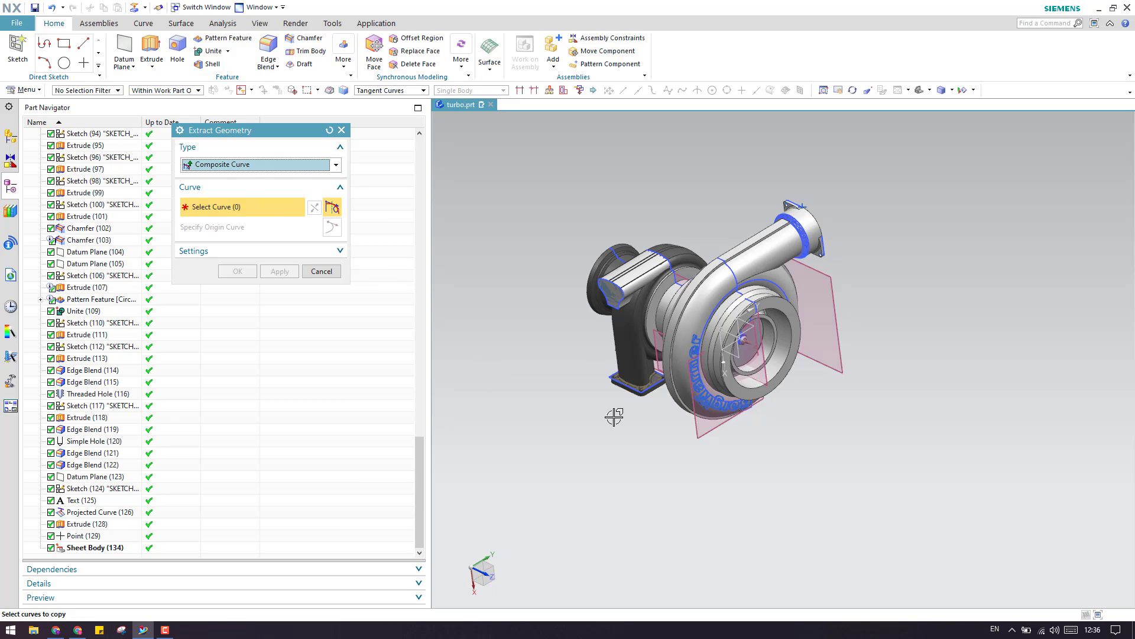
scroll(728, 251, up, 2)
scroll(729, 251, up, 4)
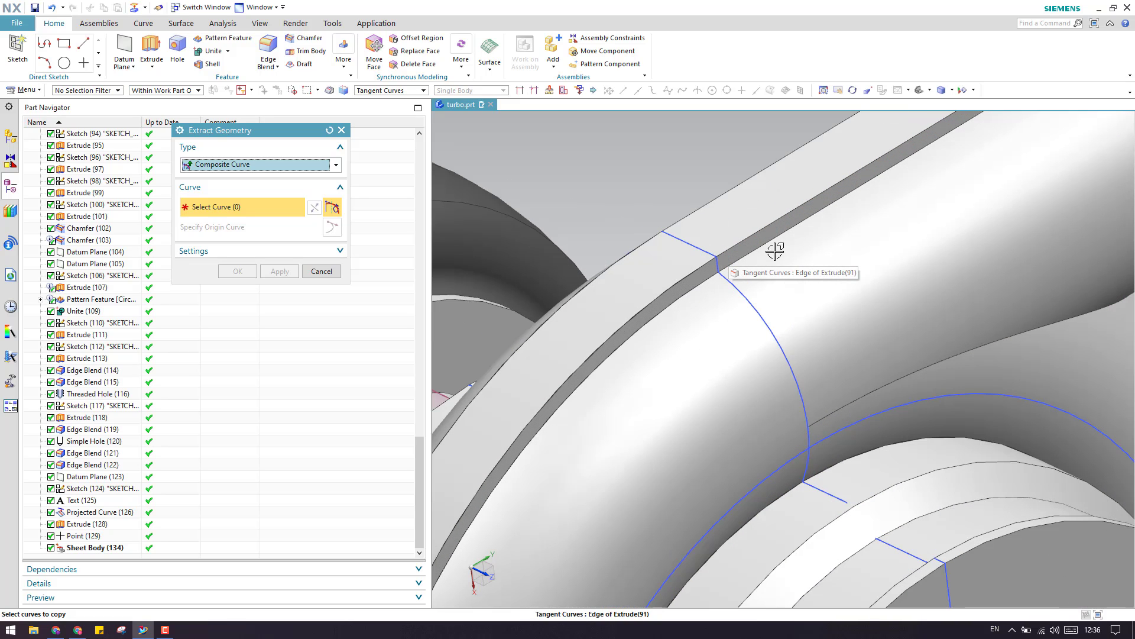
click(690, 297)
scroll(688, 321, down, 5)
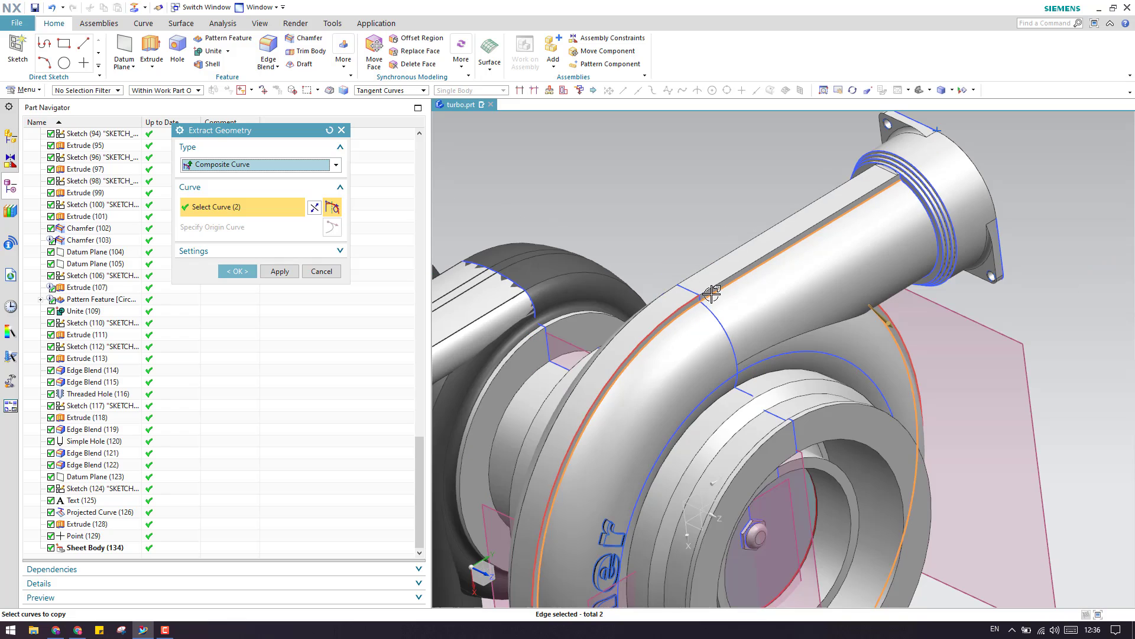
scroll(690, 306, up, 4)
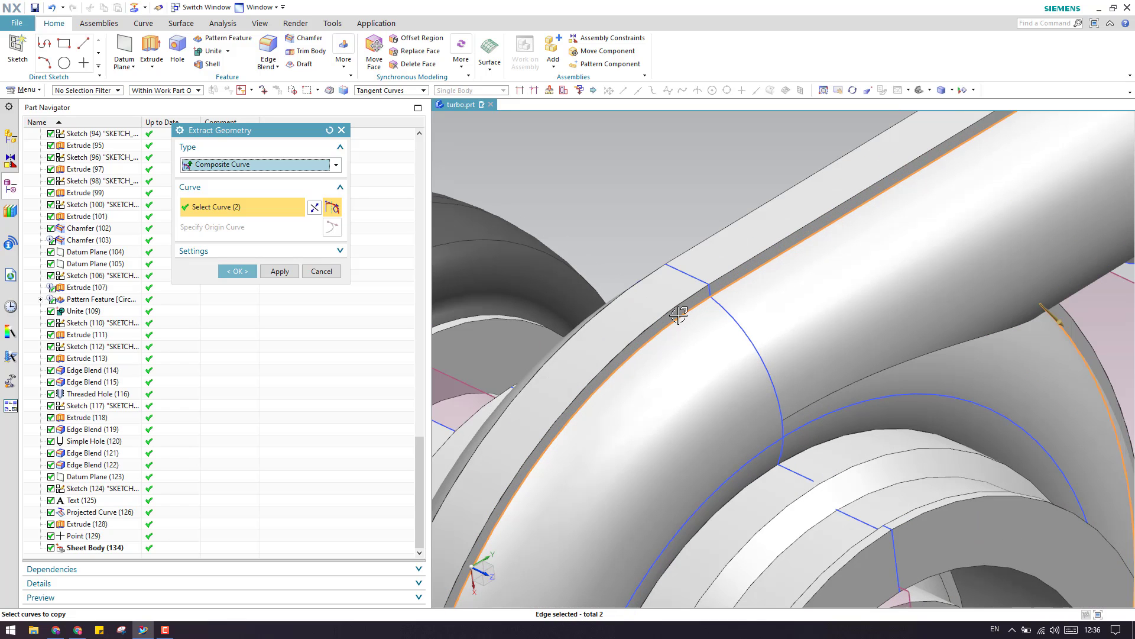
scroll(674, 323, down, 2)
scroll(666, 331, down, 2)
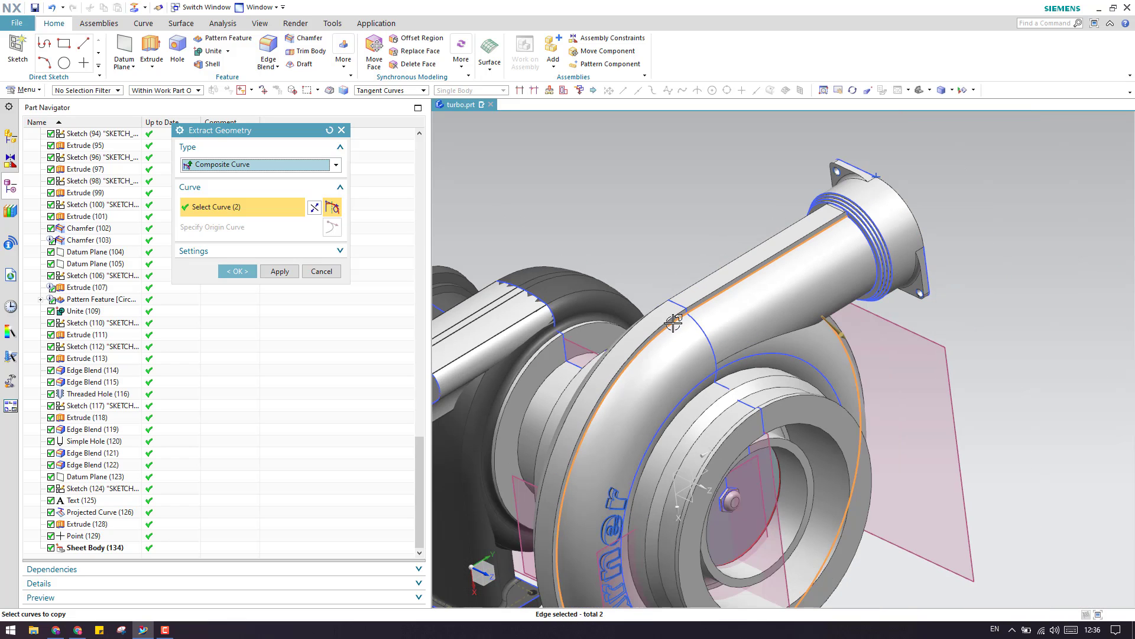
scroll(635, 202, down, 3)
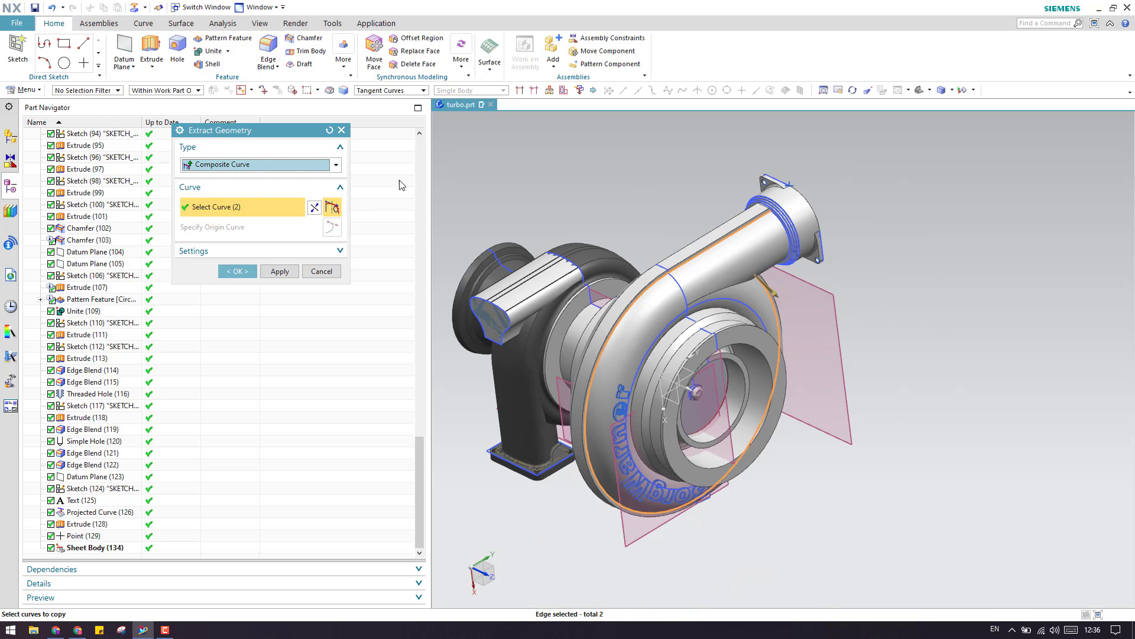
scroll(620, 274, up, 3)
scroll(673, 288, up, 2)
scroll(673, 288, up, 2)
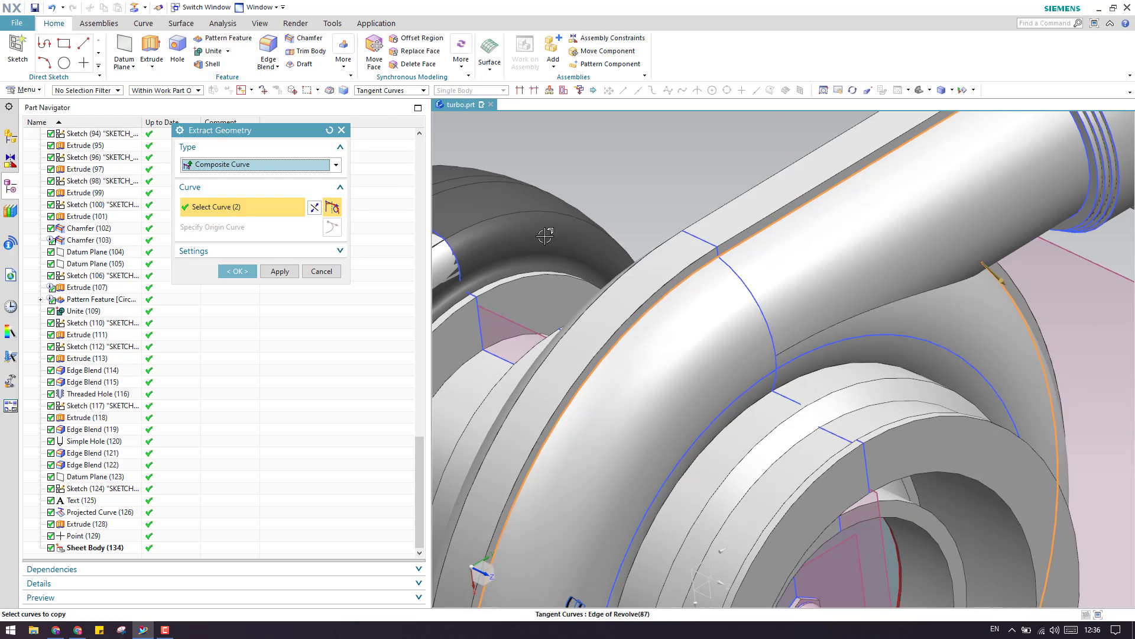
- Switch to the Single Curve rule and add an inner volute edge and another edge loop
click(370, 90)
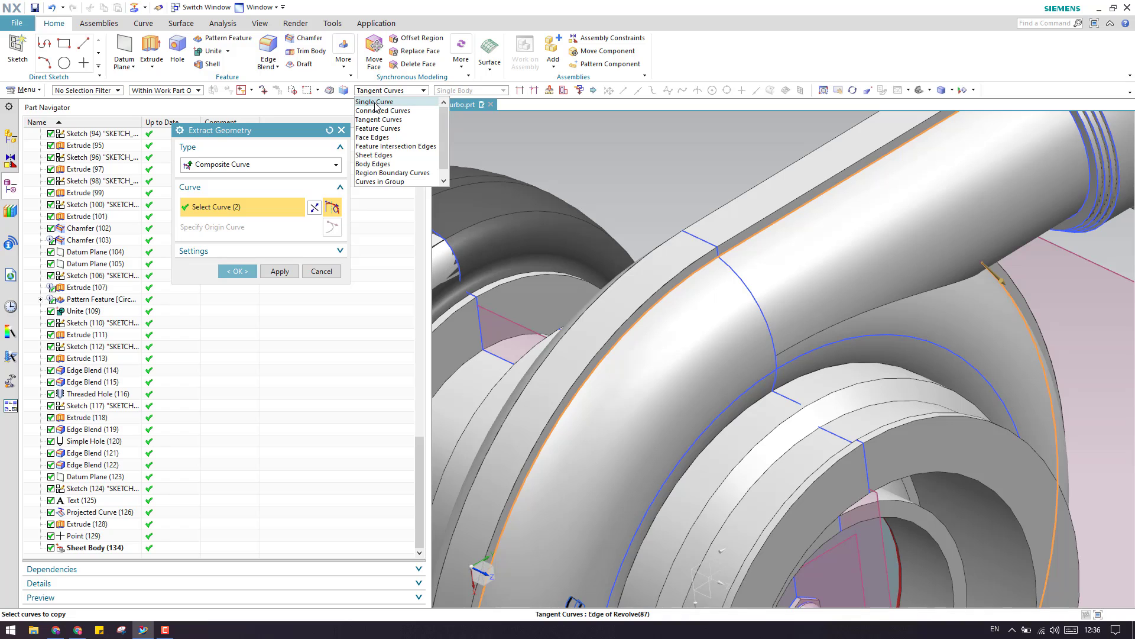
click(374, 101)
scroll(711, 202, down, 1)
scroll(711, 201, up, 2)
scroll(729, 225, down, 3)
scroll(763, 355, up, 4)
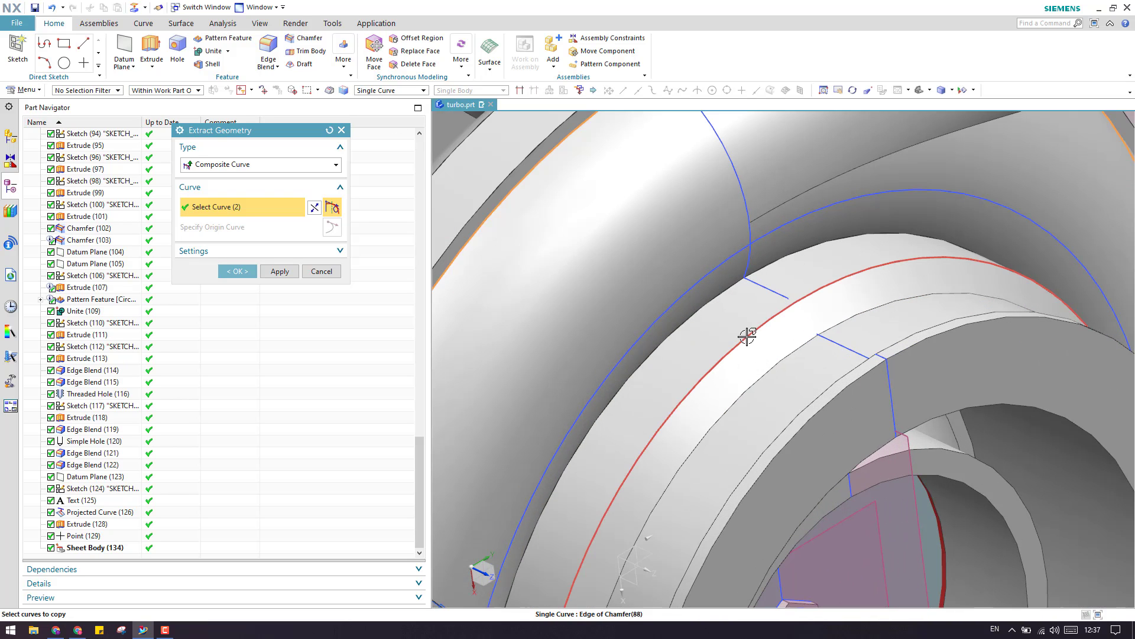
click(748, 330)
scroll(768, 256, down, 3)
click(595, 214)
scroll(749, 179, down, 5)
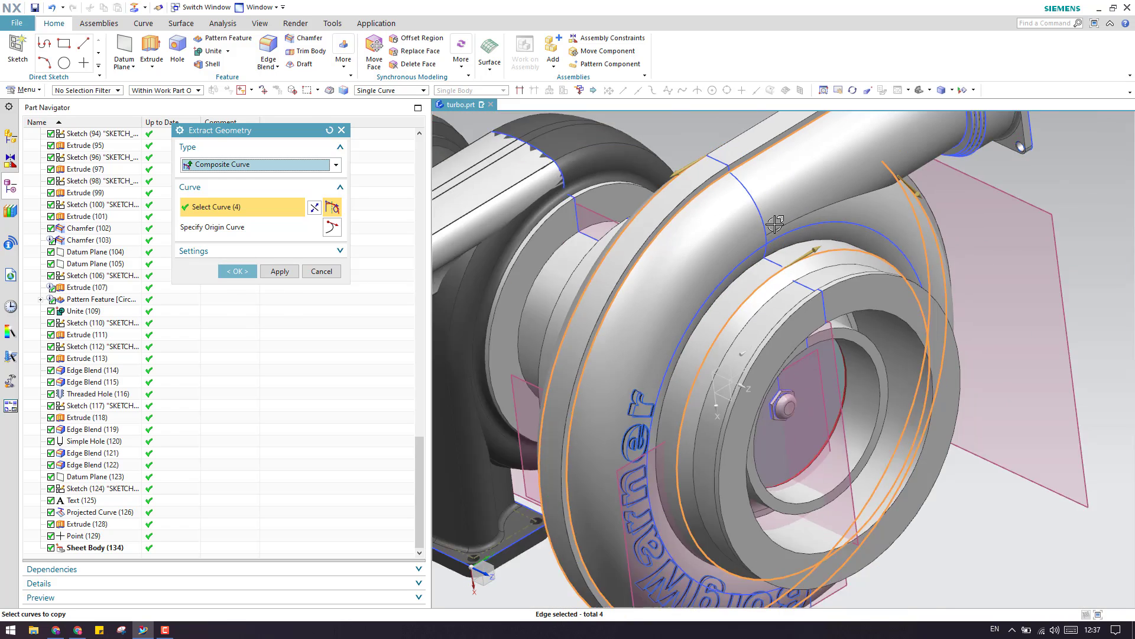
- Review the extraction Settings, then cancel without creating the curve
click(251, 254)
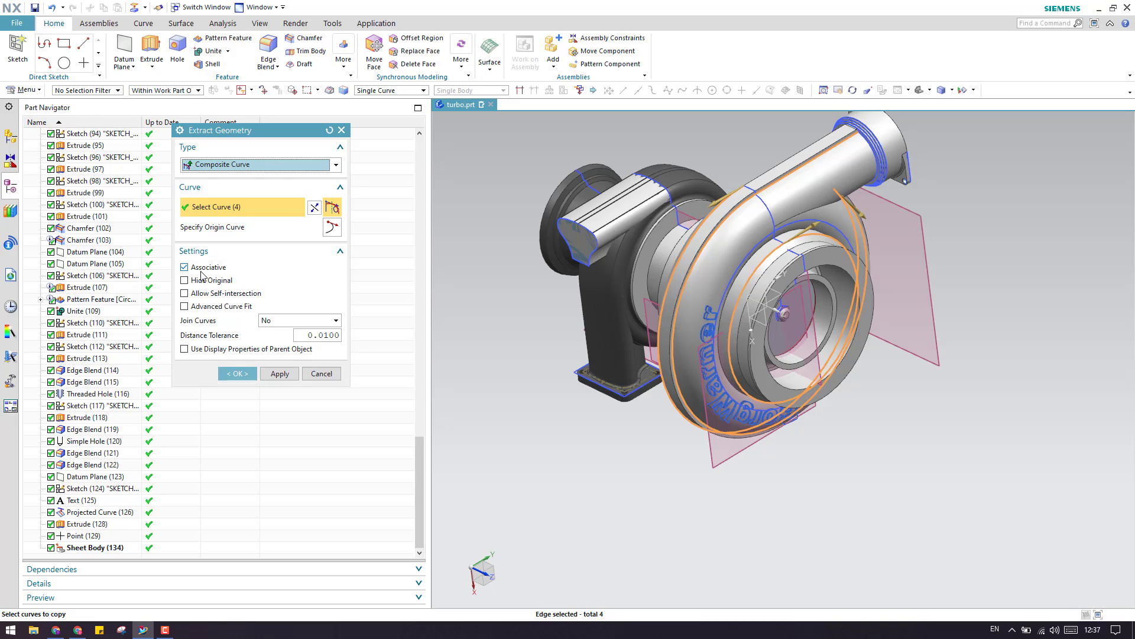
scroll(751, 220, up, 5)
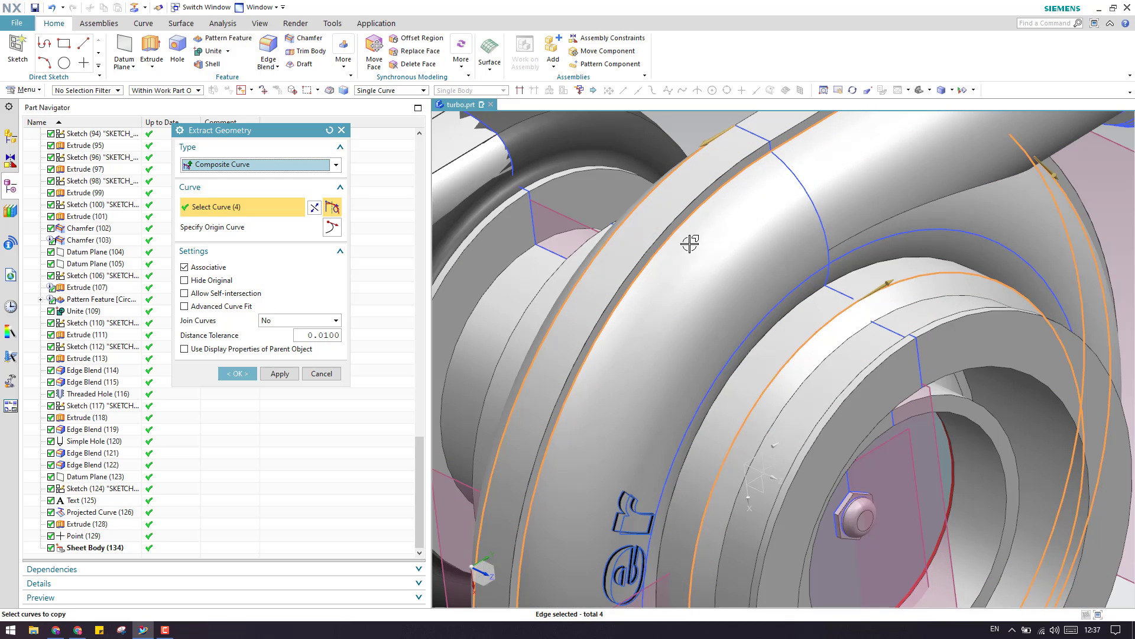
scroll(689, 249, down, 3)
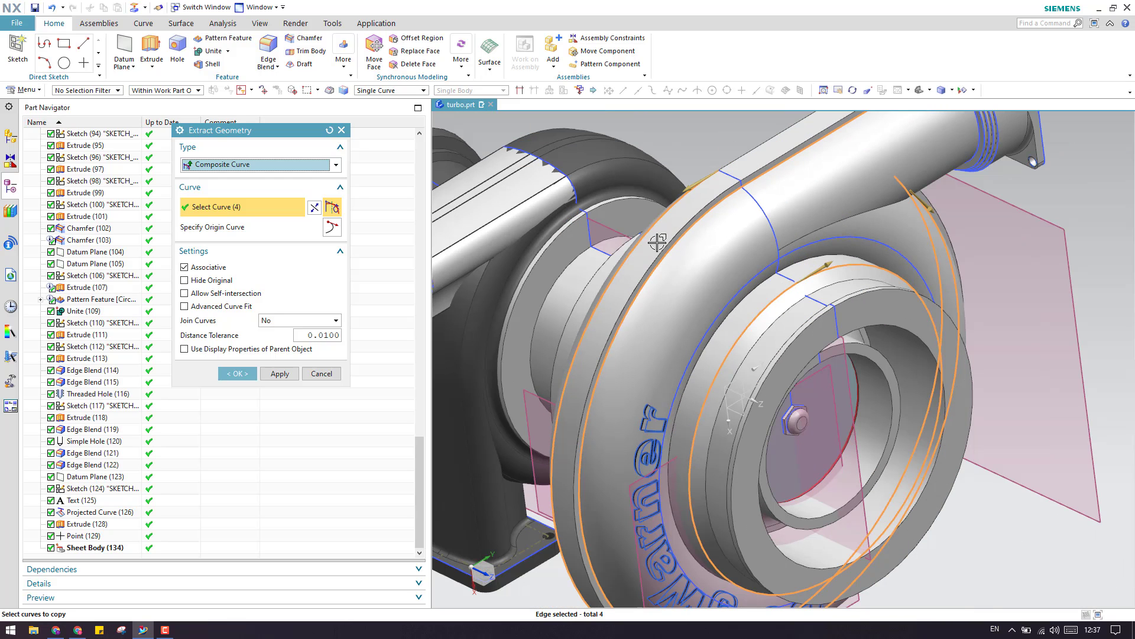
click(327, 373)
- Hide all sketches, datums, facet bodies and sheet bodies through Show and Hide (Ctrl+W)
scroll(727, 262, down, 3)
scroll(727, 262, down, 3)
scroll(704, 269, up, 2)
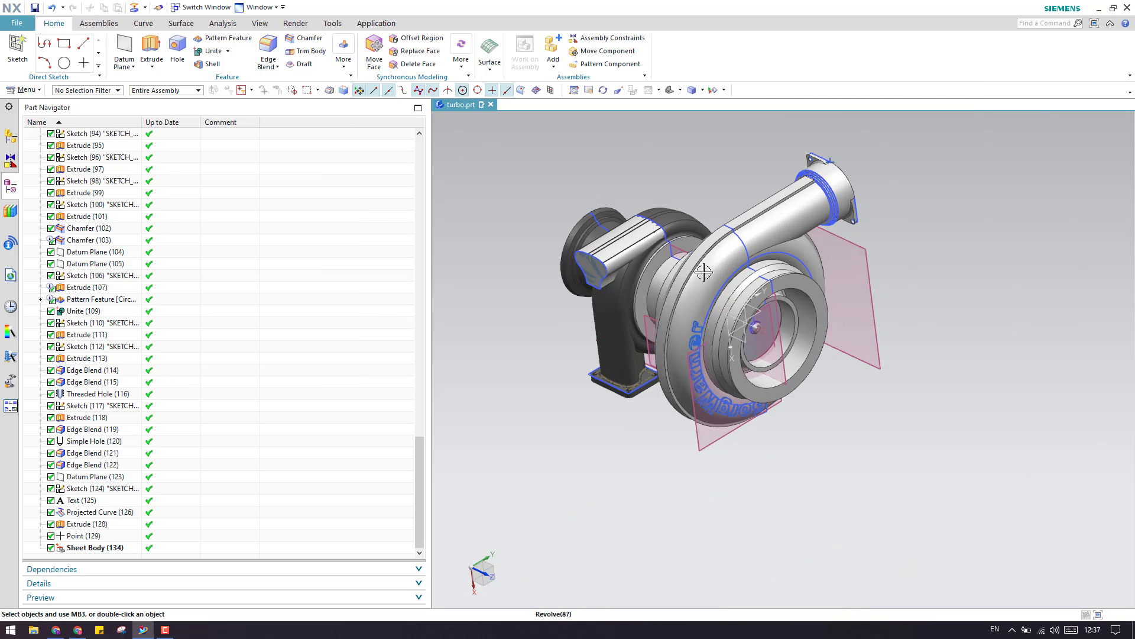
key(ctrl+w)
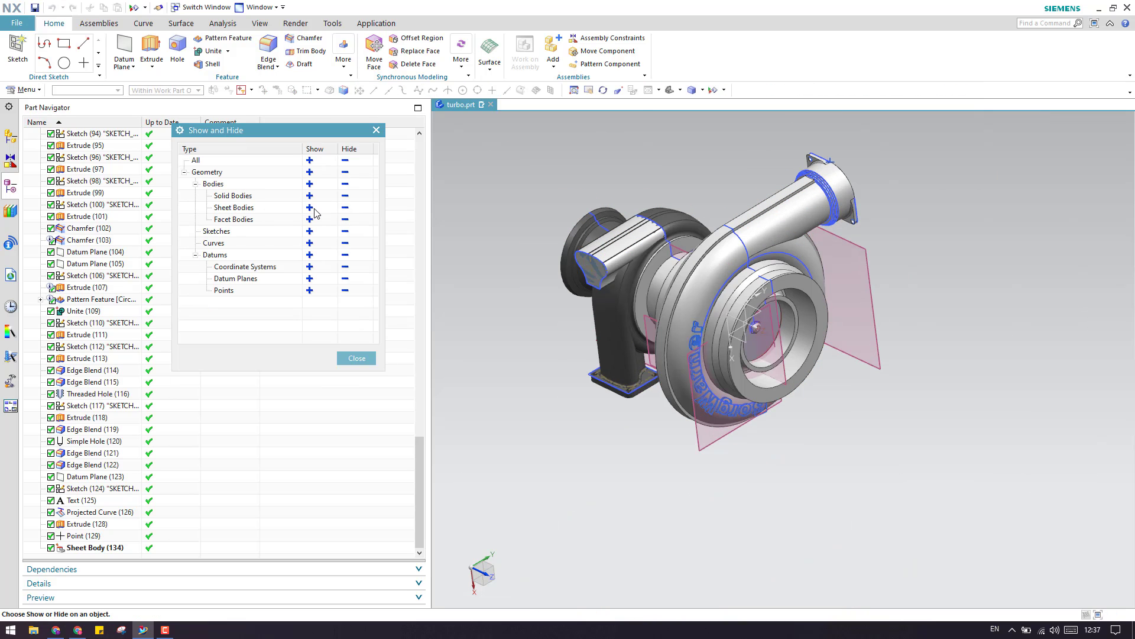
click(344, 231)
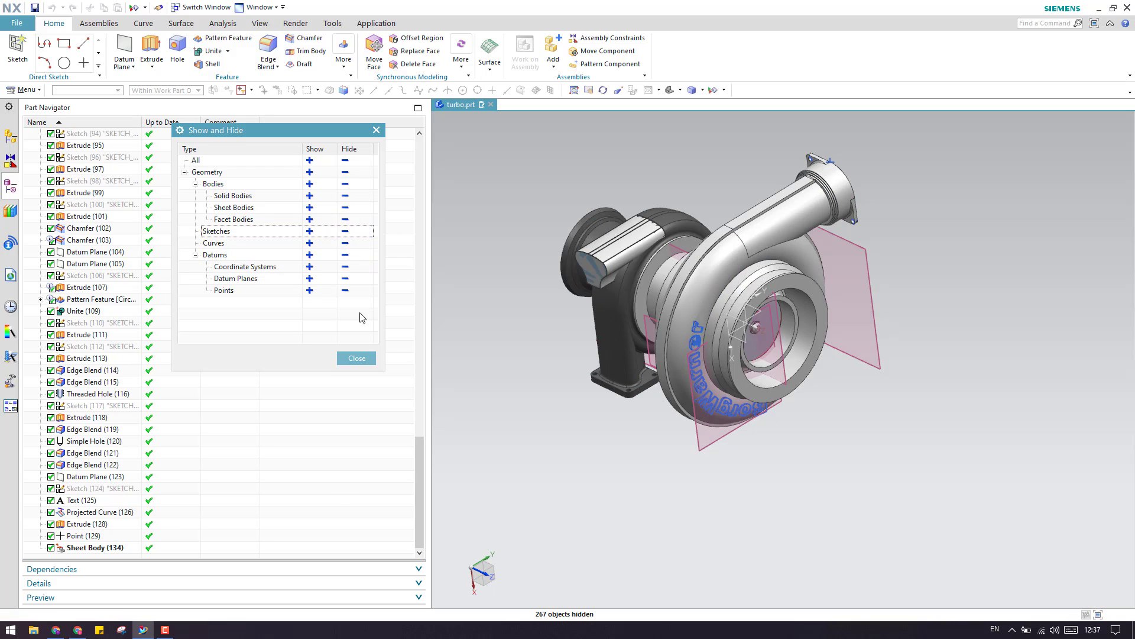
click(345, 254)
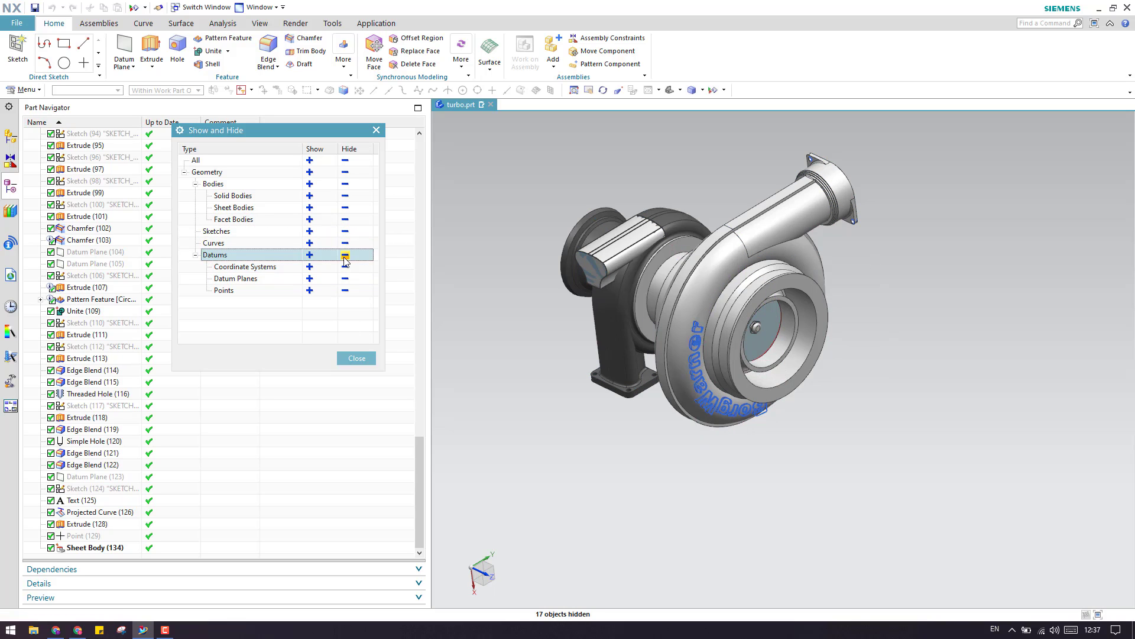
click(345, 220)
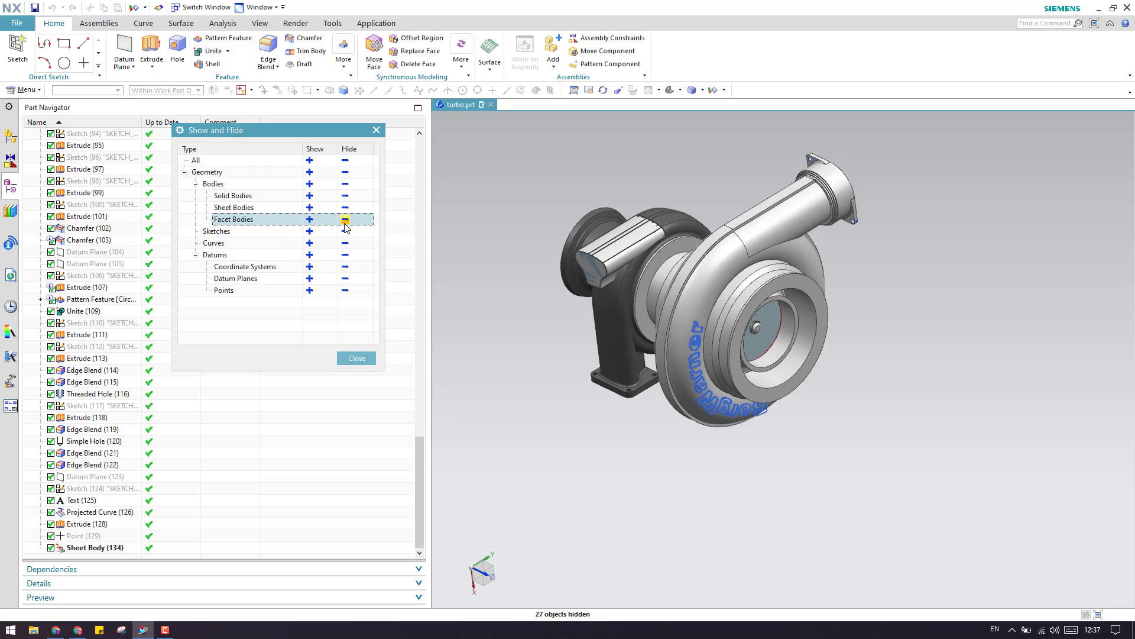
click(345, 207)
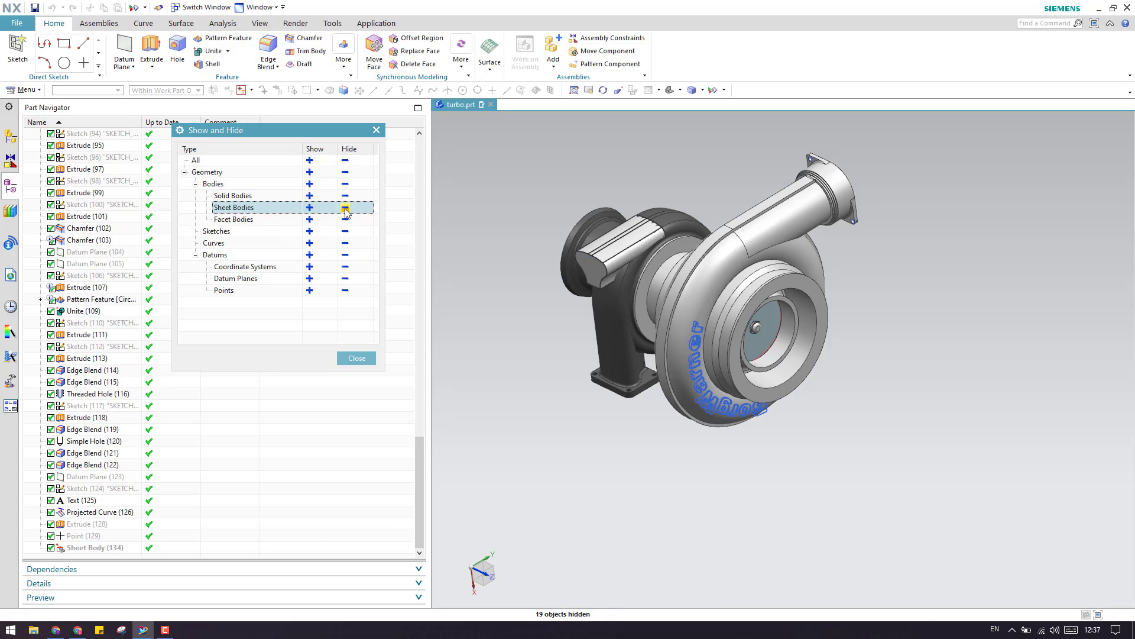
click(356, 359)
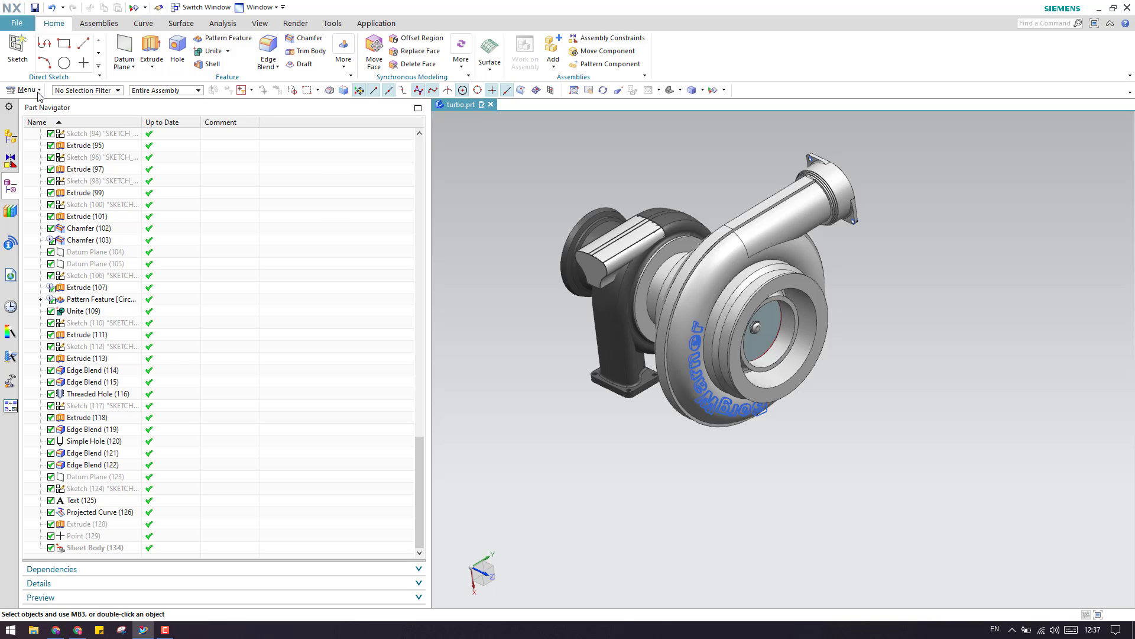
click(32, 93)
- Start a Composite Curve extraction with the selection rule set to Single Curve
mouse_move(35, 148)
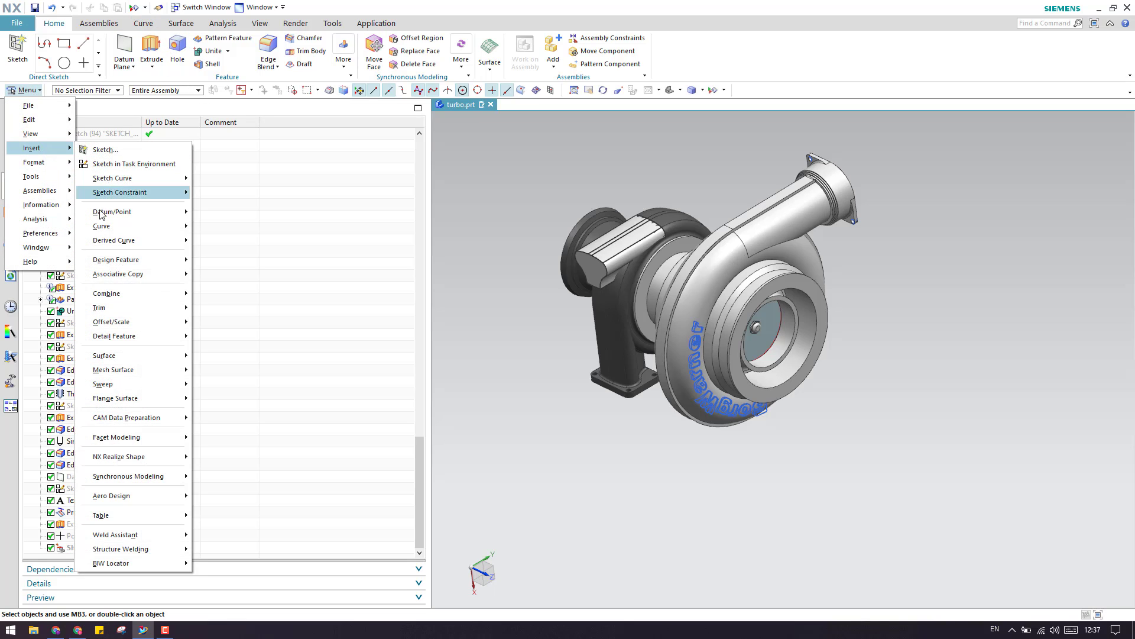
mouse_move(100, 274)
click(243, 209)
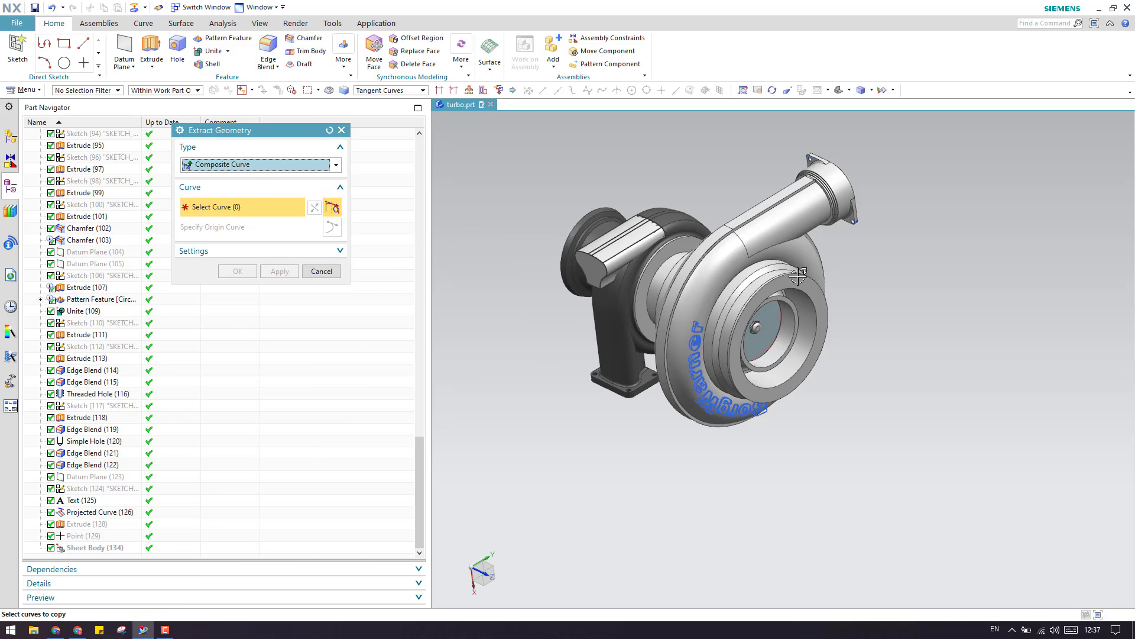
scroll(739, 222, up, 5)
click(379, 92)
click(393, 113)
click(395, 92)
click(385, 100)
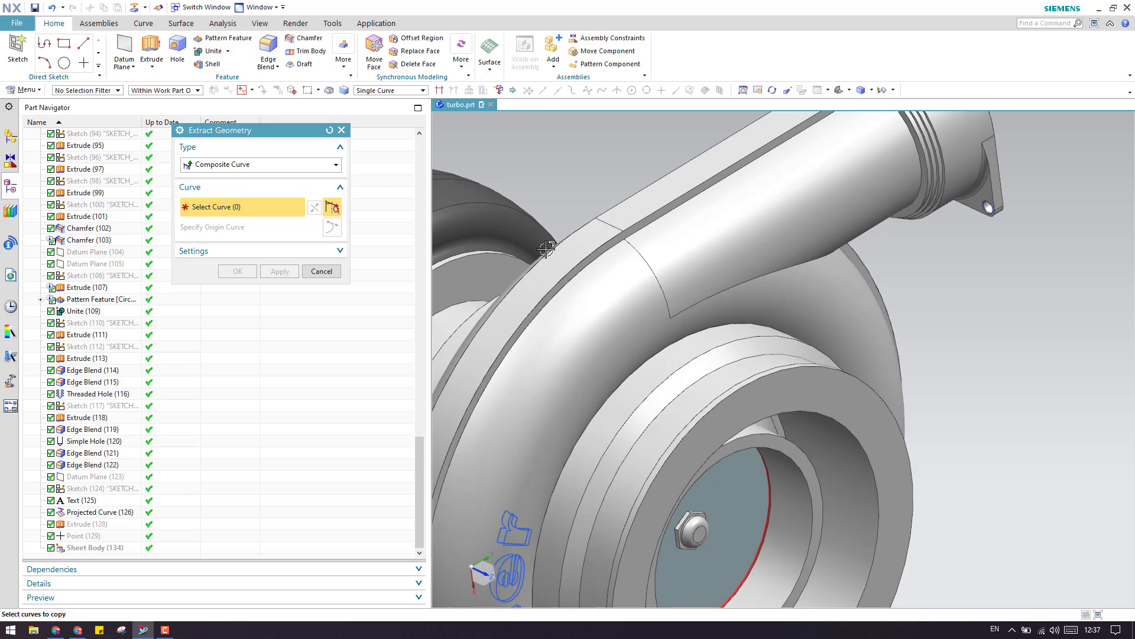
- Pick the volute's outer edge, check the Settings, and create the composite curve
click(586, 272)
scroll(723, 276, down, 3)
scroll(723, 276, down, 1)
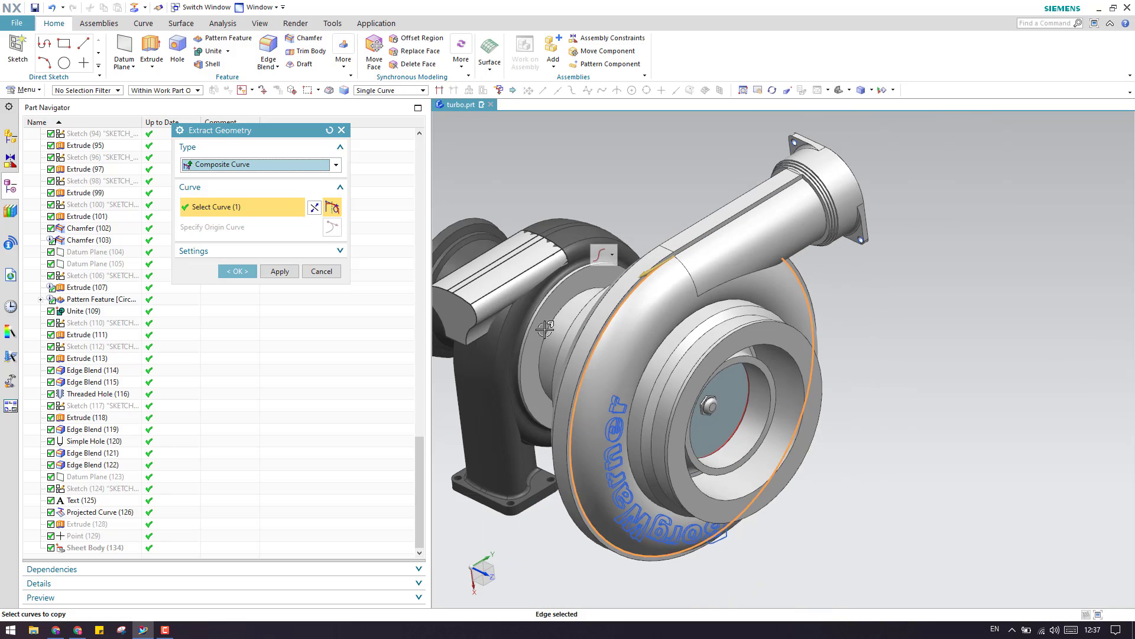
scroll(650, 294, up, 4)
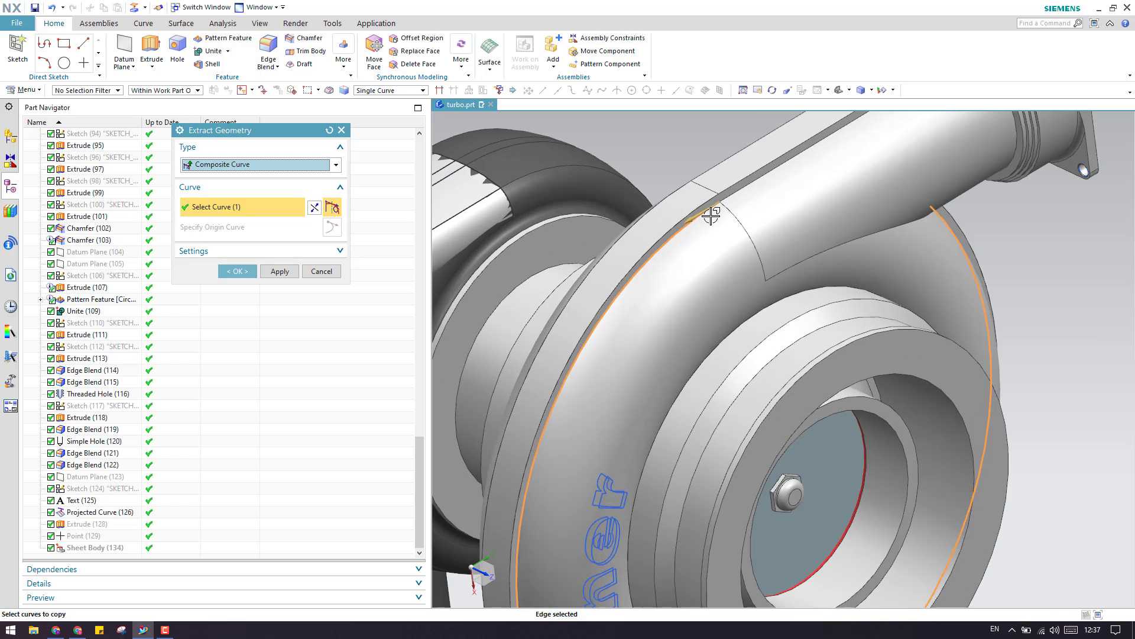
click(225, 252)
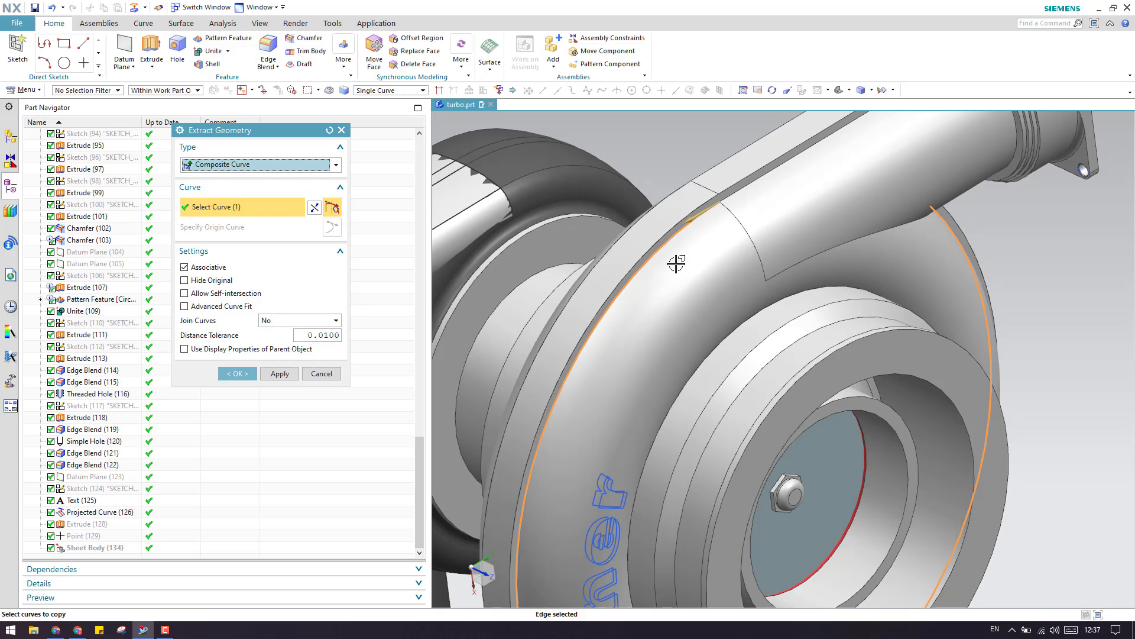
scroll(677, 263, down, 2)
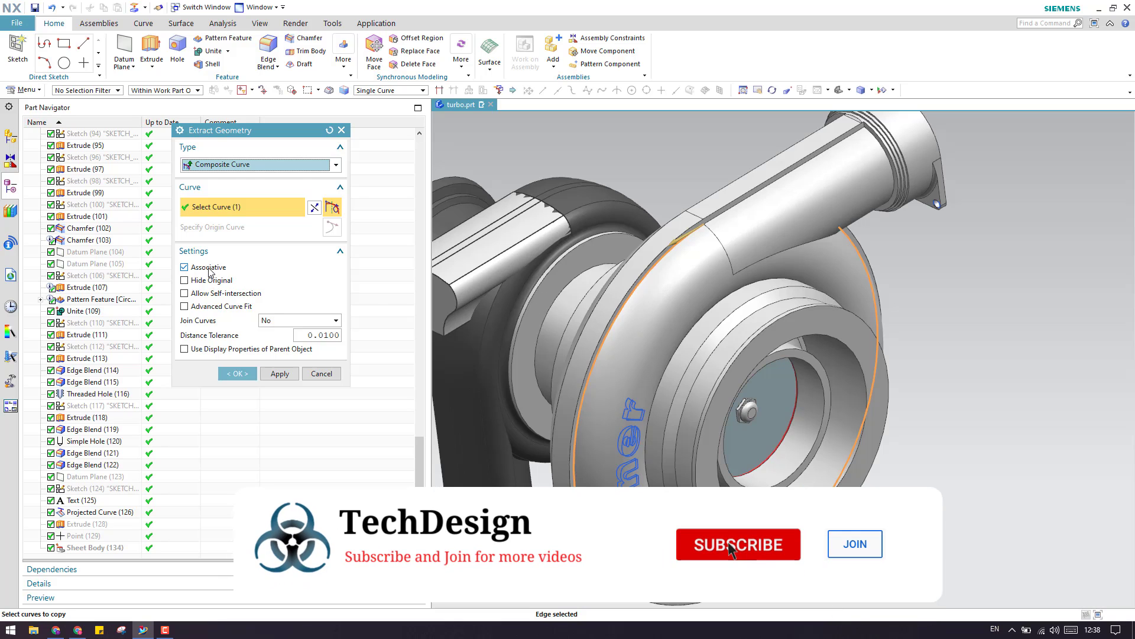
click(237, 373)
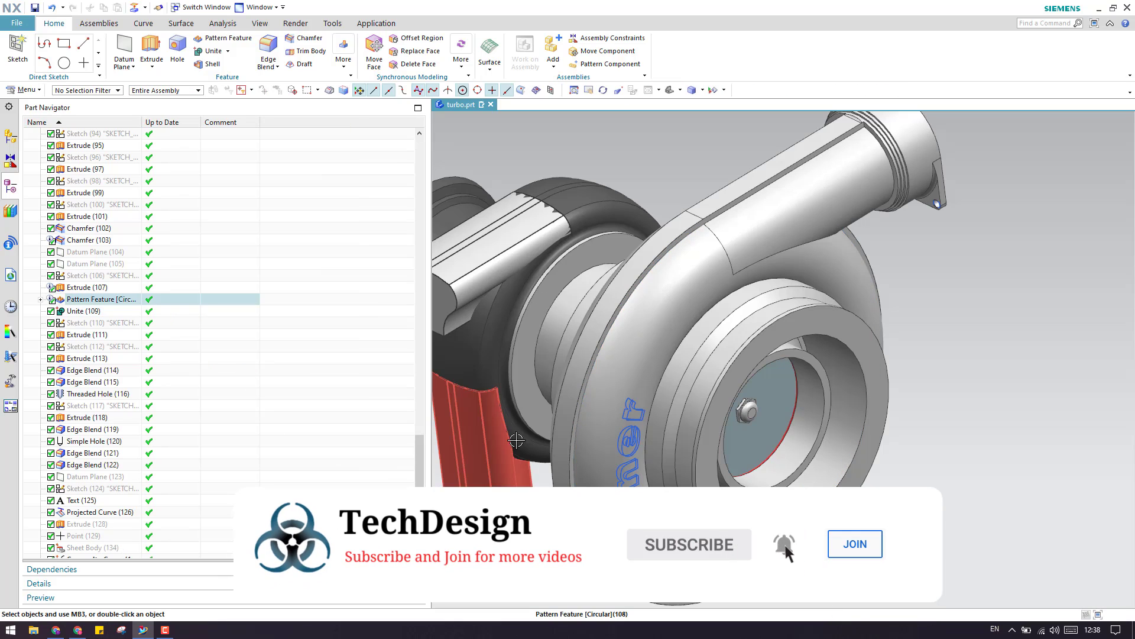
- Select the Composite Curve feature in the Part Navigator and reopen it for editing
click(116, 549)
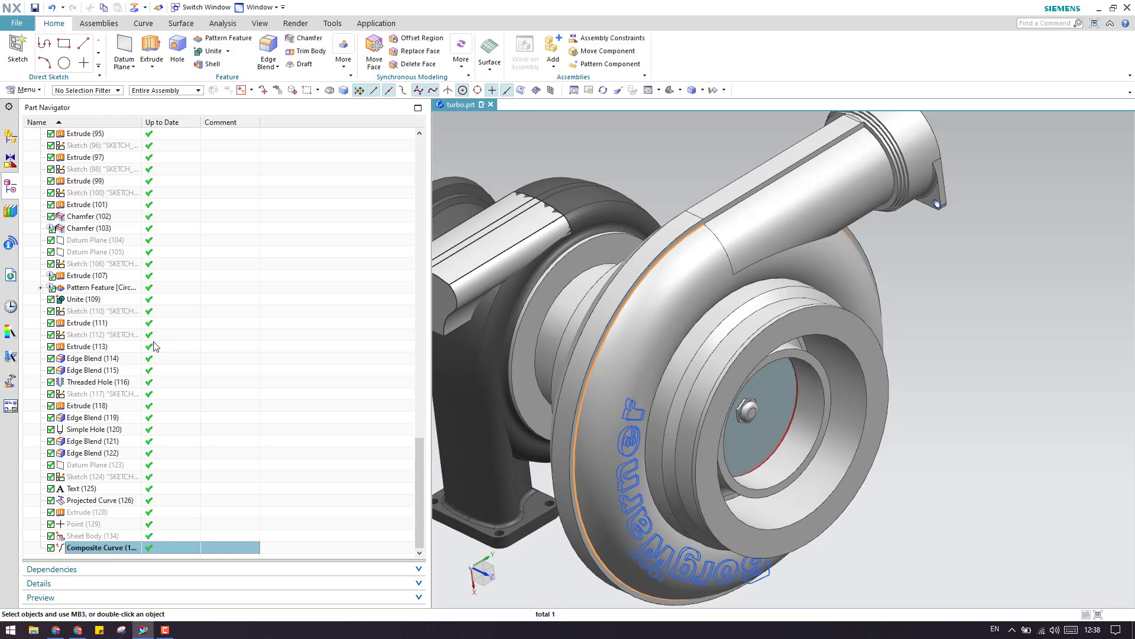
click(134, 7)
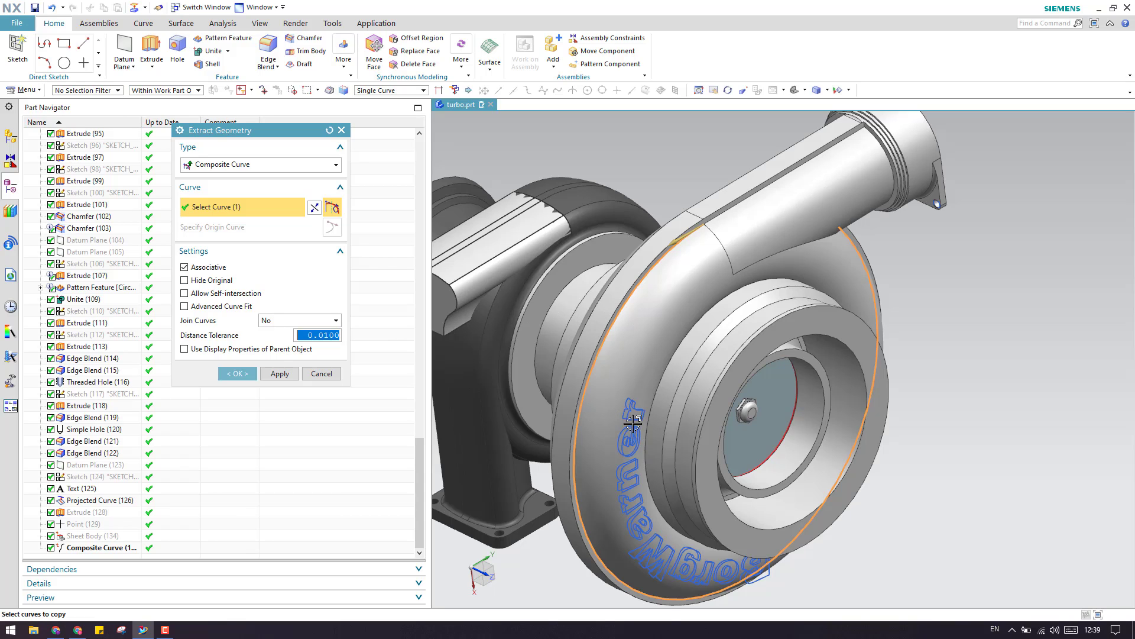
- Add the letter 'u' spline and enable Hide Original, then cancel the edit
scroll(632, 491, up, 5)
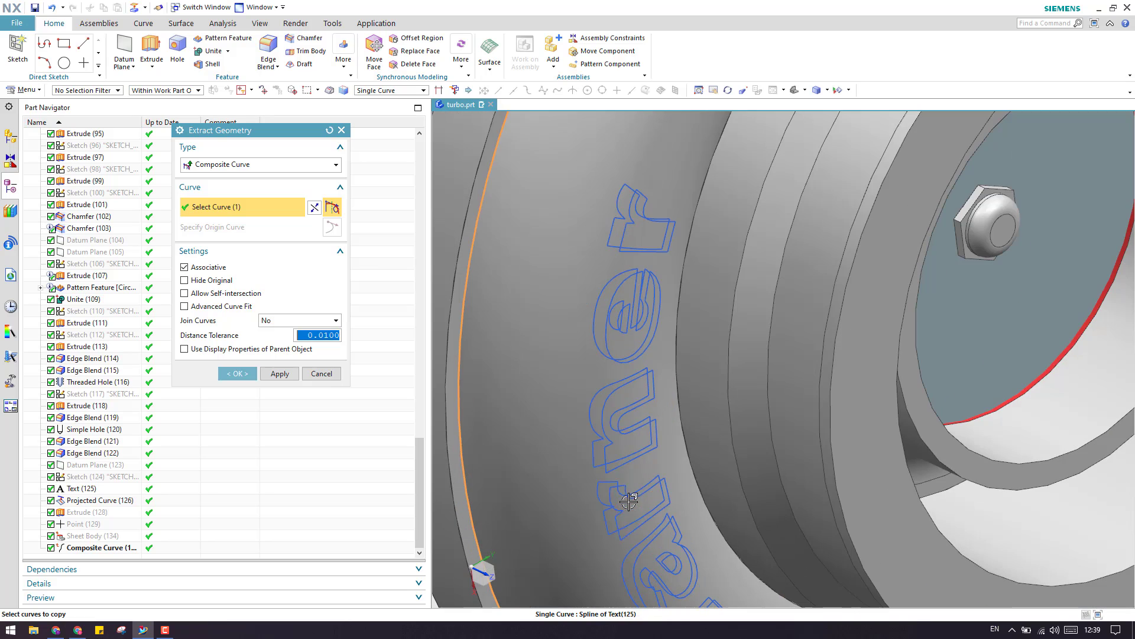
click(628, 413)
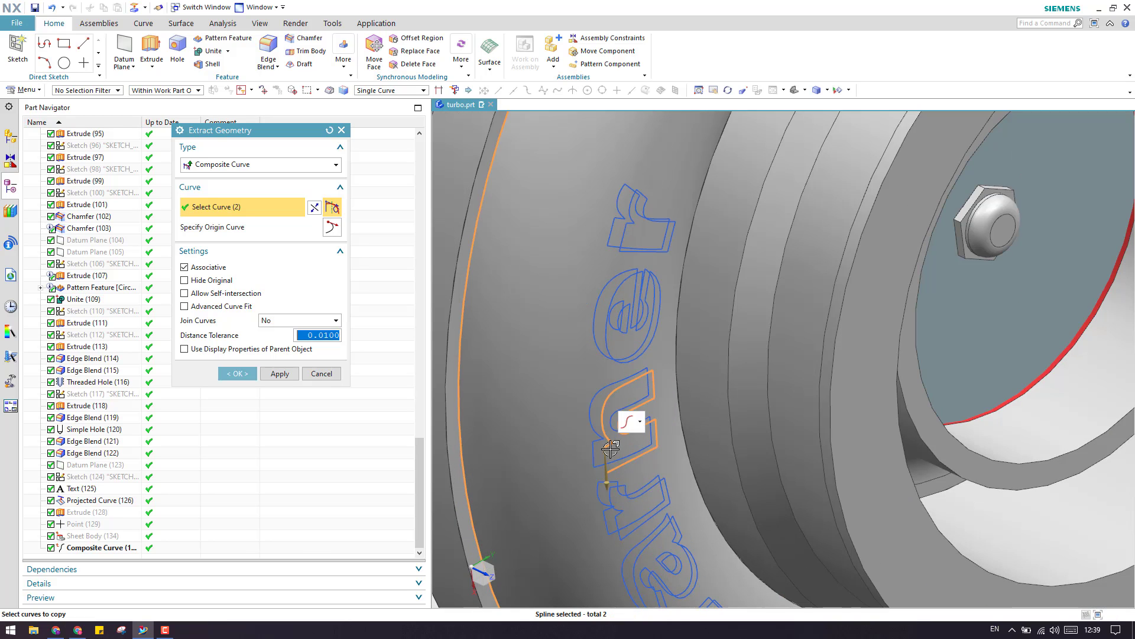
click(197, 282)
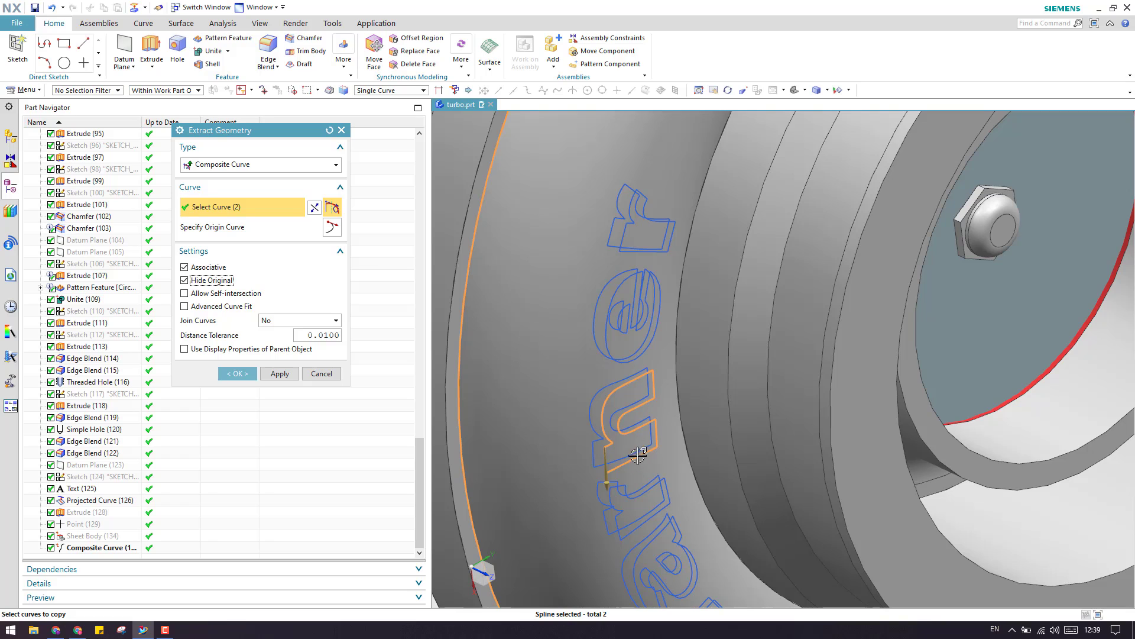
scroll(642, 415, down, 2)
scroll(642, 415, down, 1)
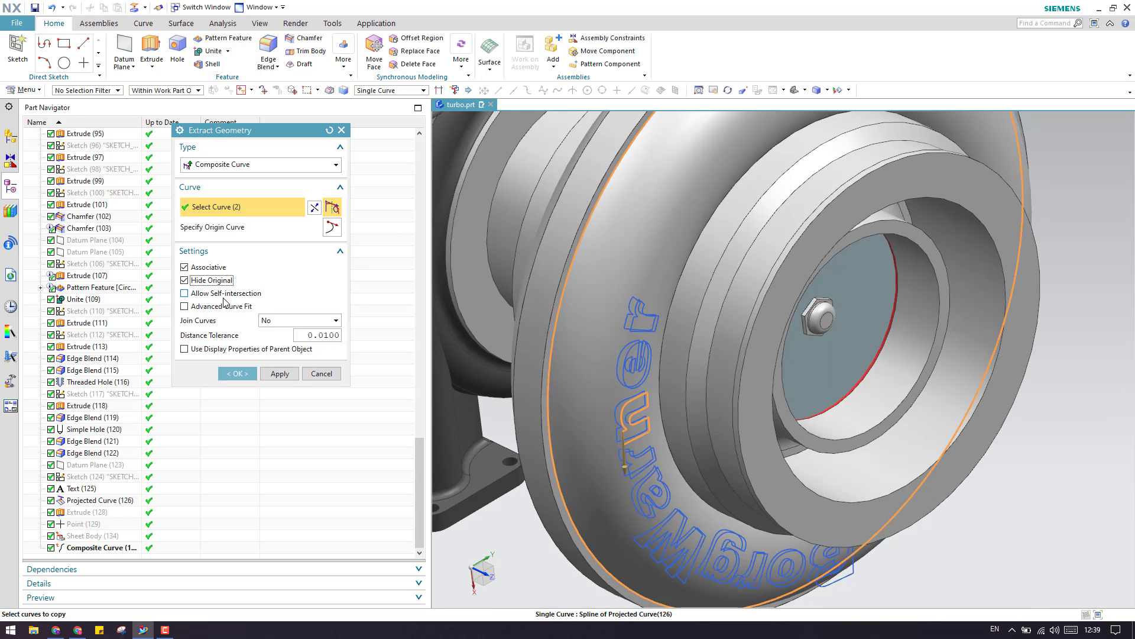
click(319, 373)
scroll(730, 273, down, 3)
click(145, 7)
- Rerun Composite Curve extraction, allow self-intersection, and pick the four volute edges
click(142, 26)
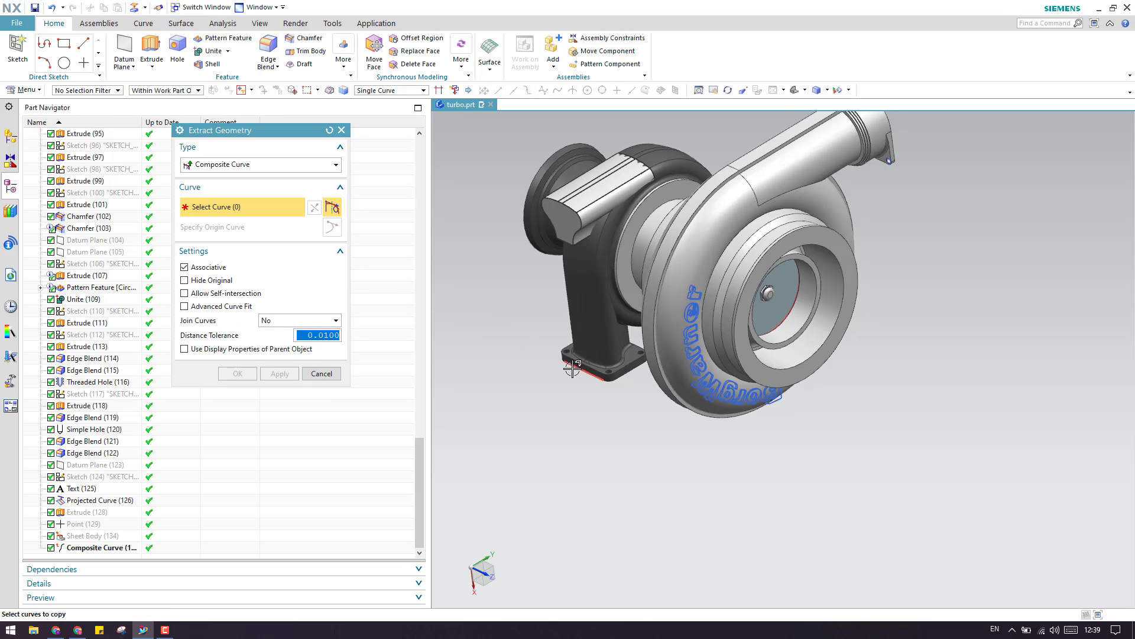
scroll(675, 252, up, 5)
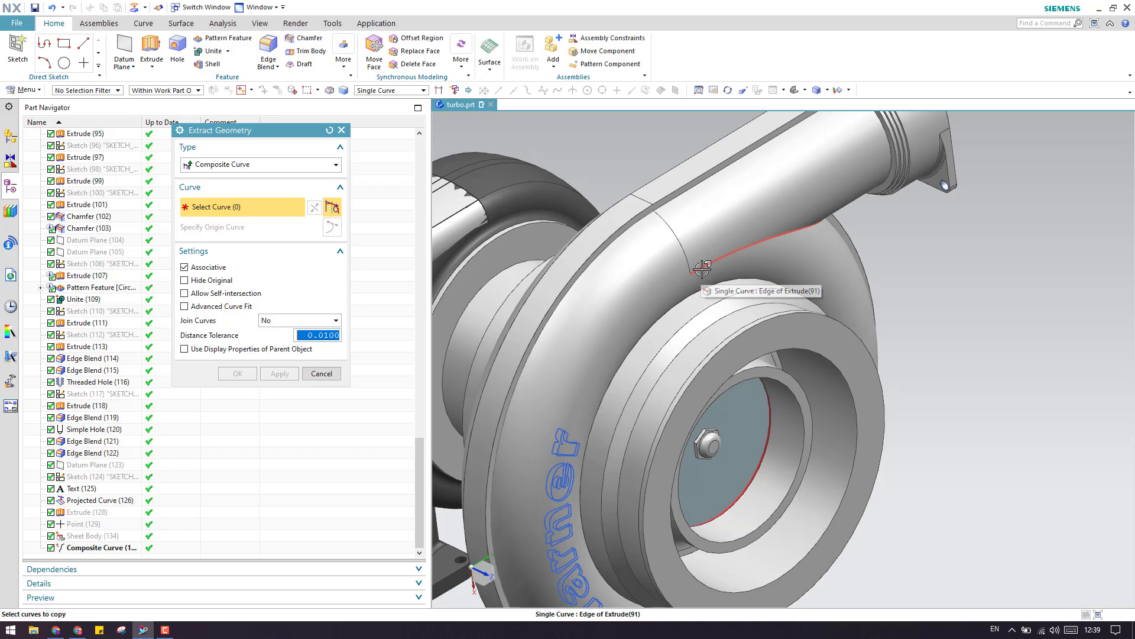
click(232, 294)
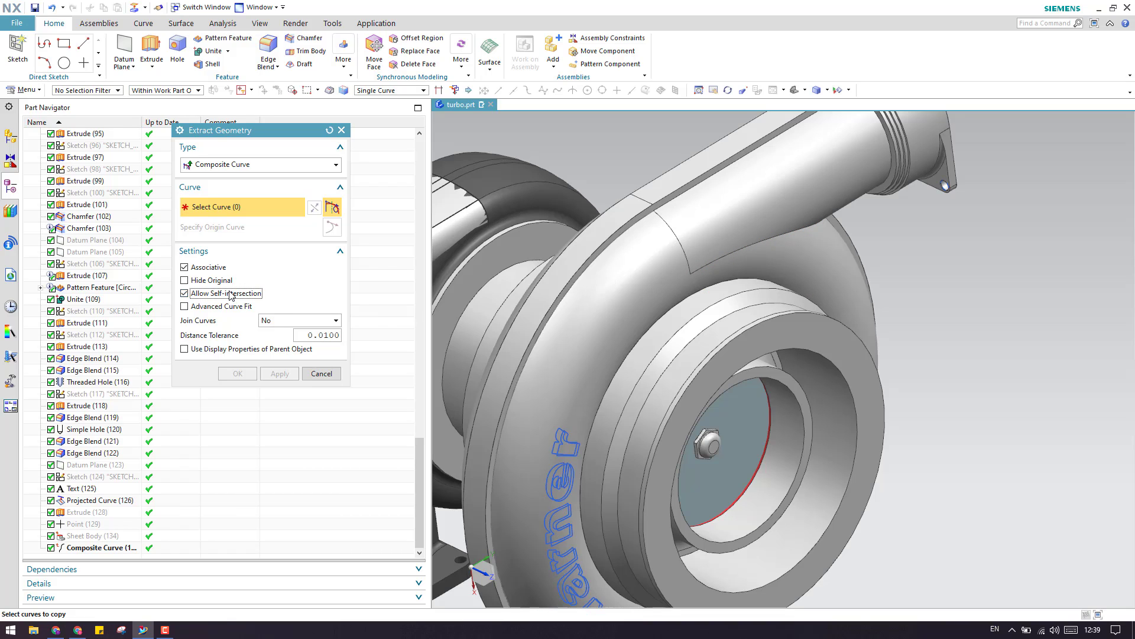
click(679, 248)
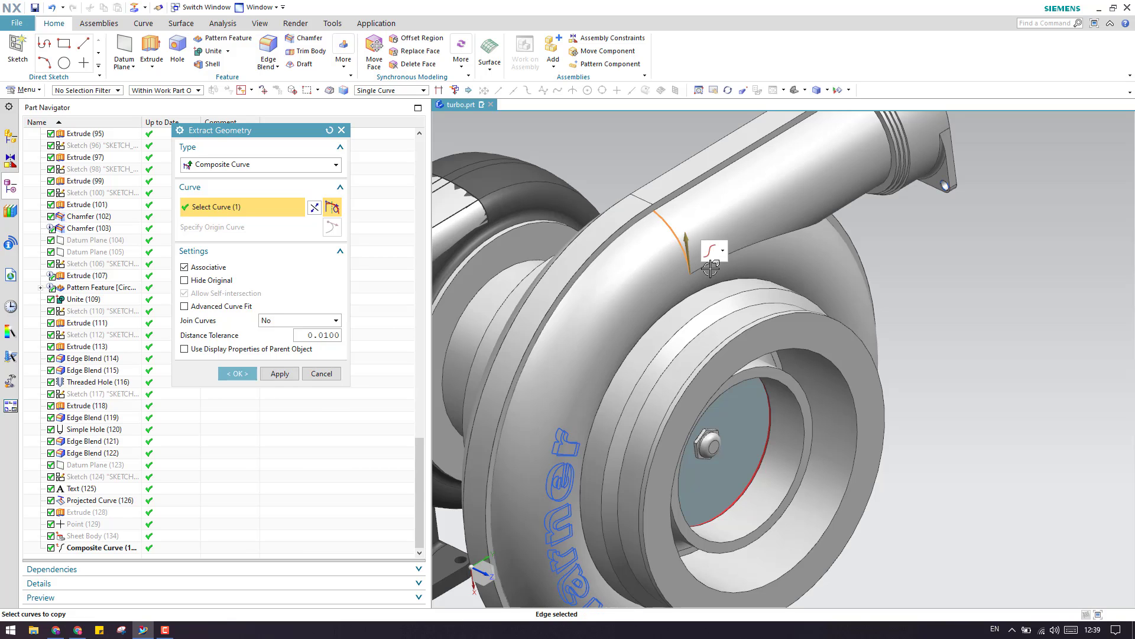
click(713, 252)
click(634, 228)
click(674, 201)
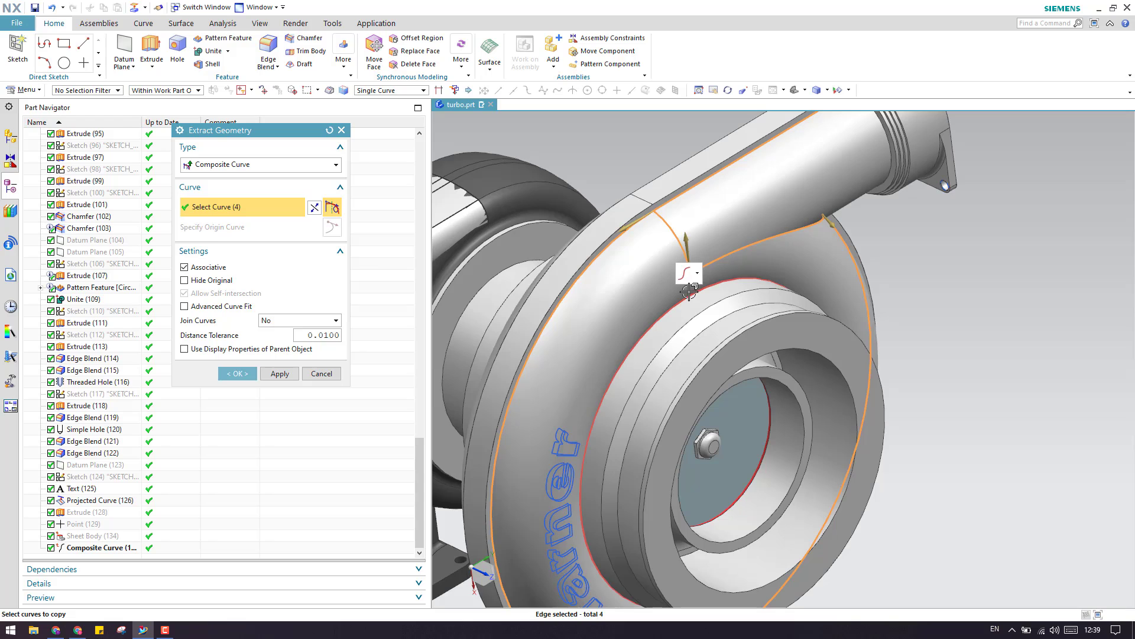
- Orbit to see the whole volute and turn on Advanced Curve Fit (degree 7, 1 segment)
middle_drag(687, 266, 479, 319)
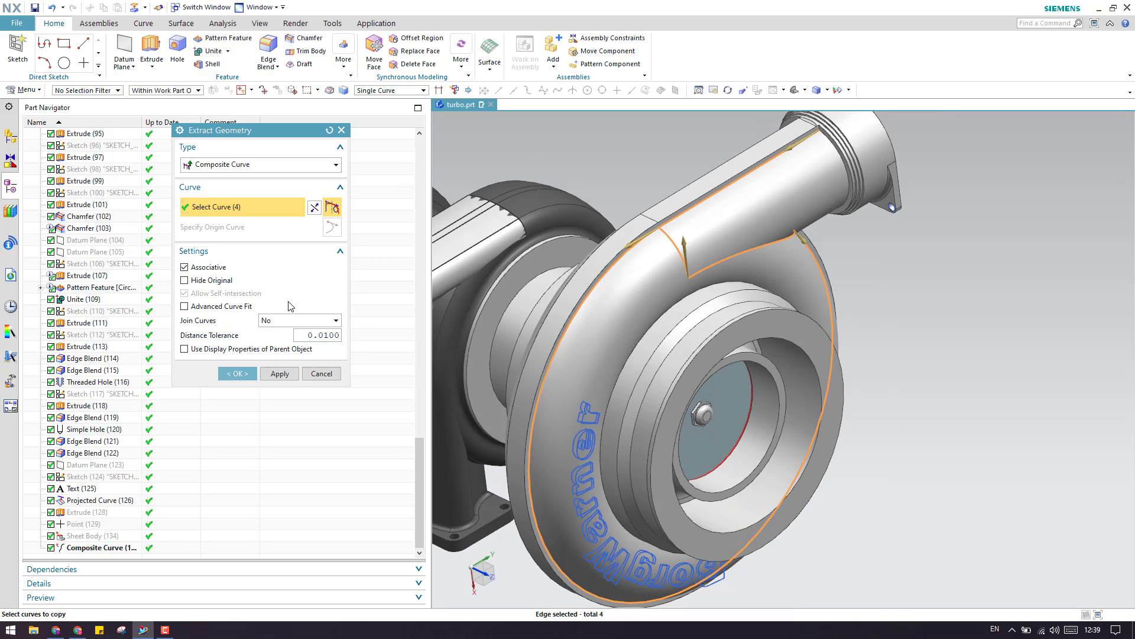
click(231, 307)
click(231, 307)
click(231, 307)
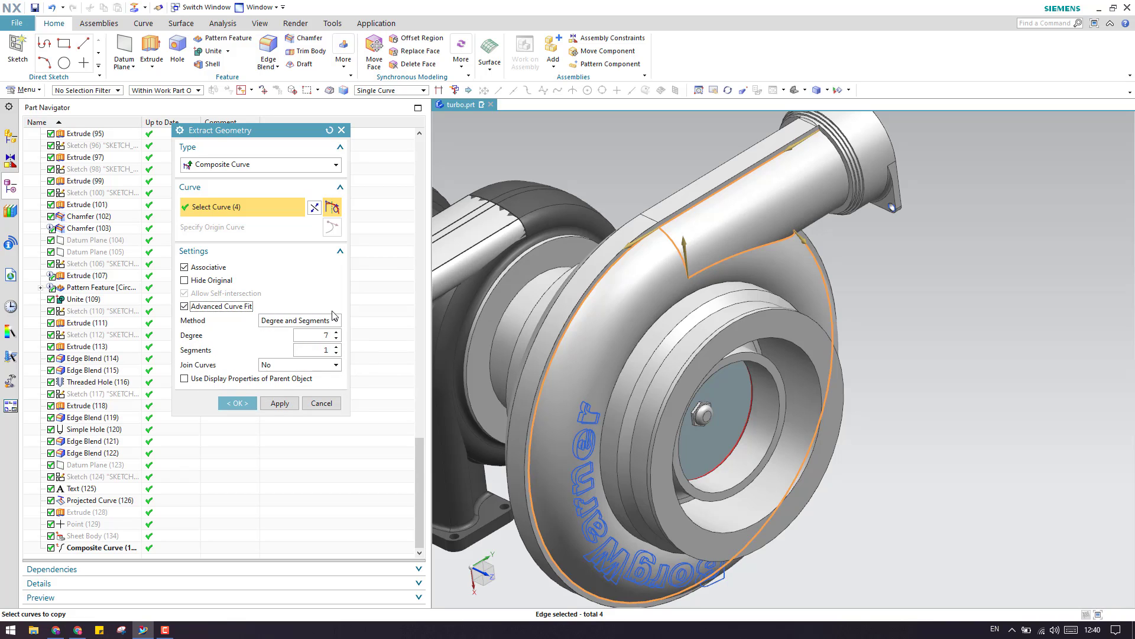
- Turn off Advanced Curve Fit, set Join Curves to General at 0.0100 tolerance, keeping Composite Curve type
click(223, 307)
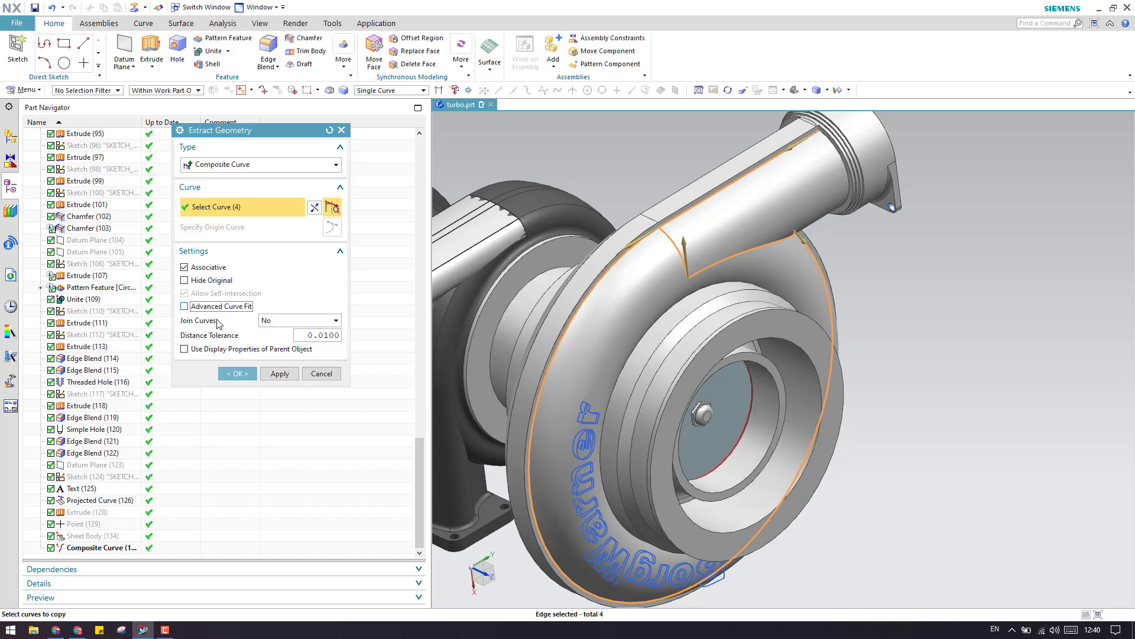
click(273, 321)
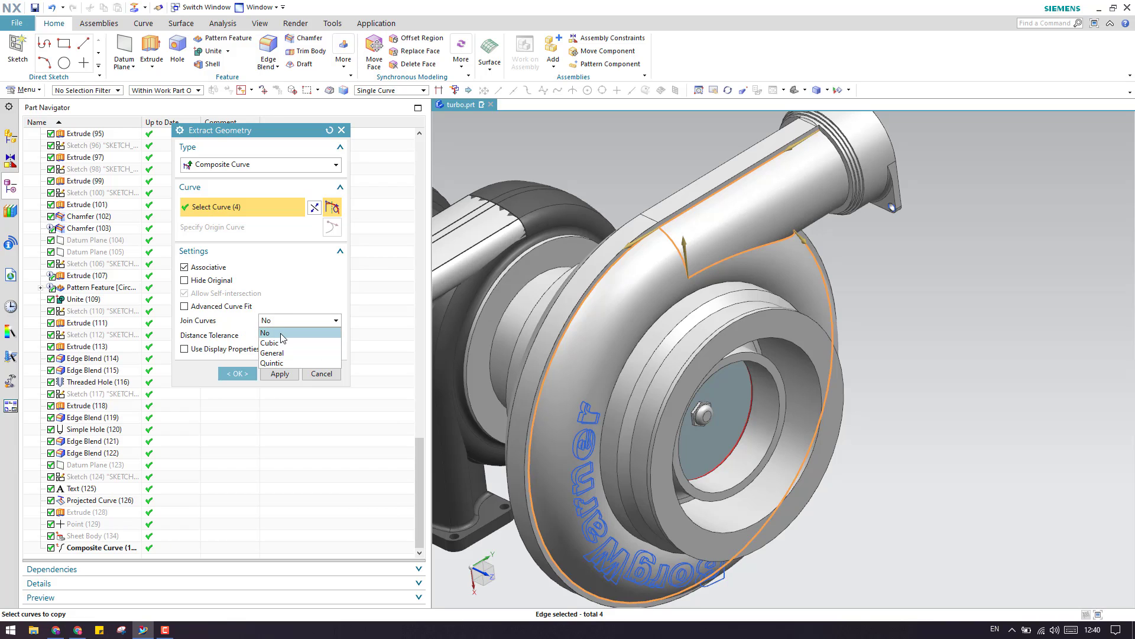
click(265, 332)
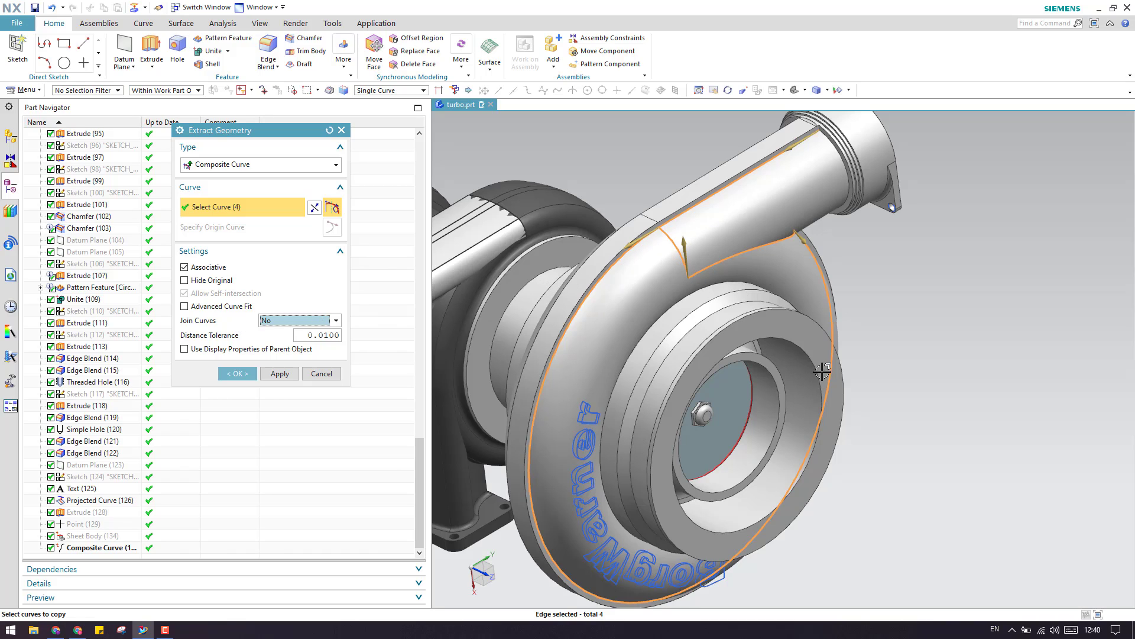
click(301, 324)
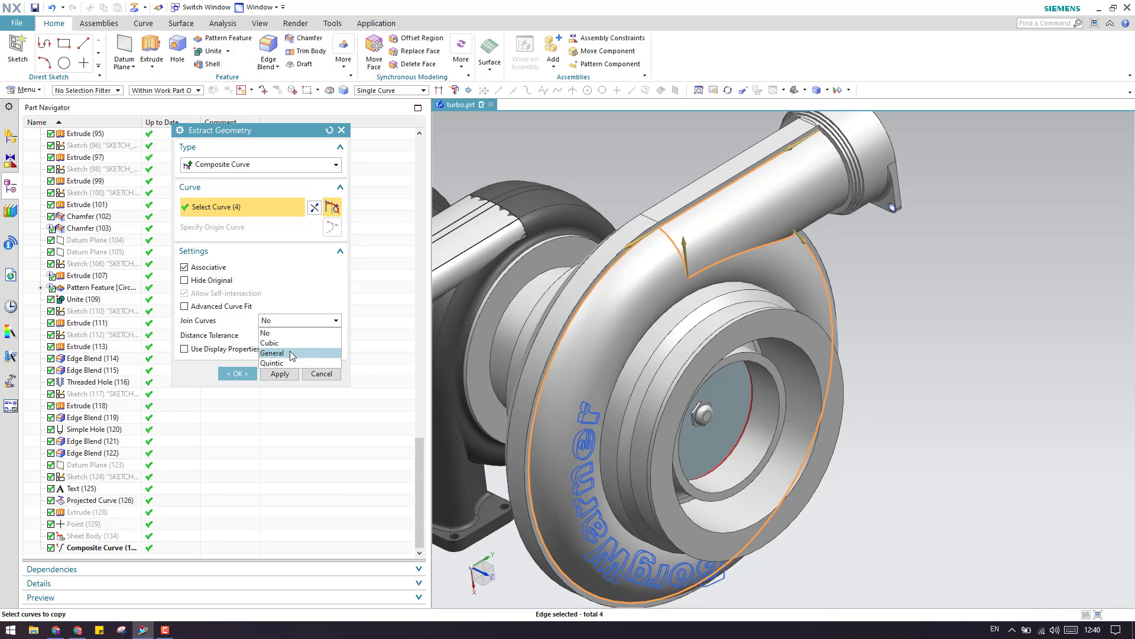
click(291, 353)
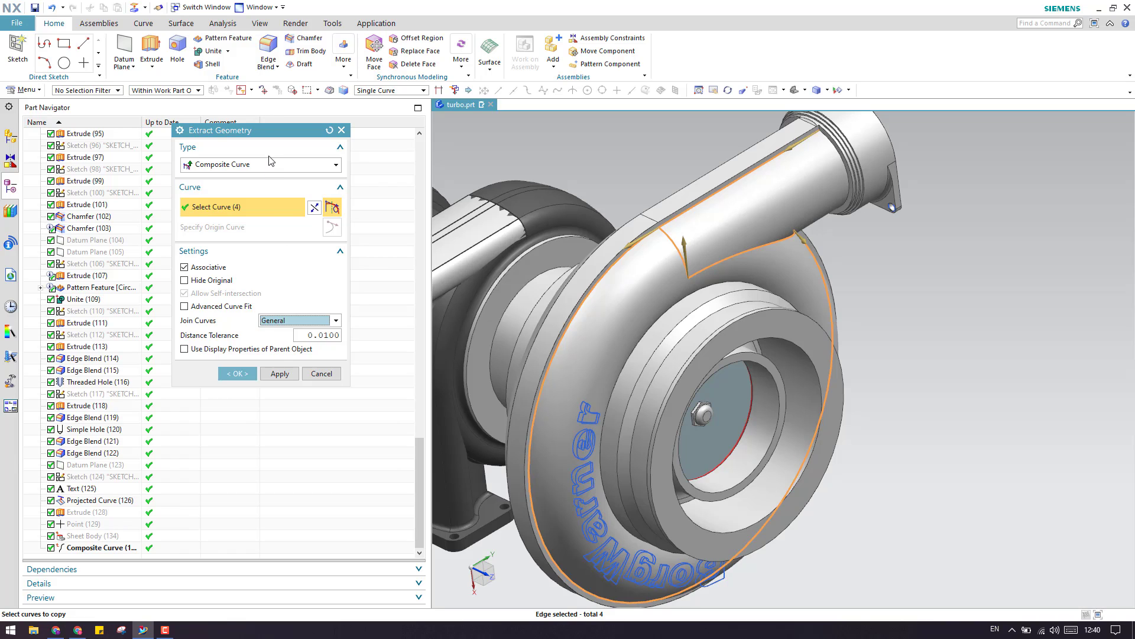
click(270, 165)
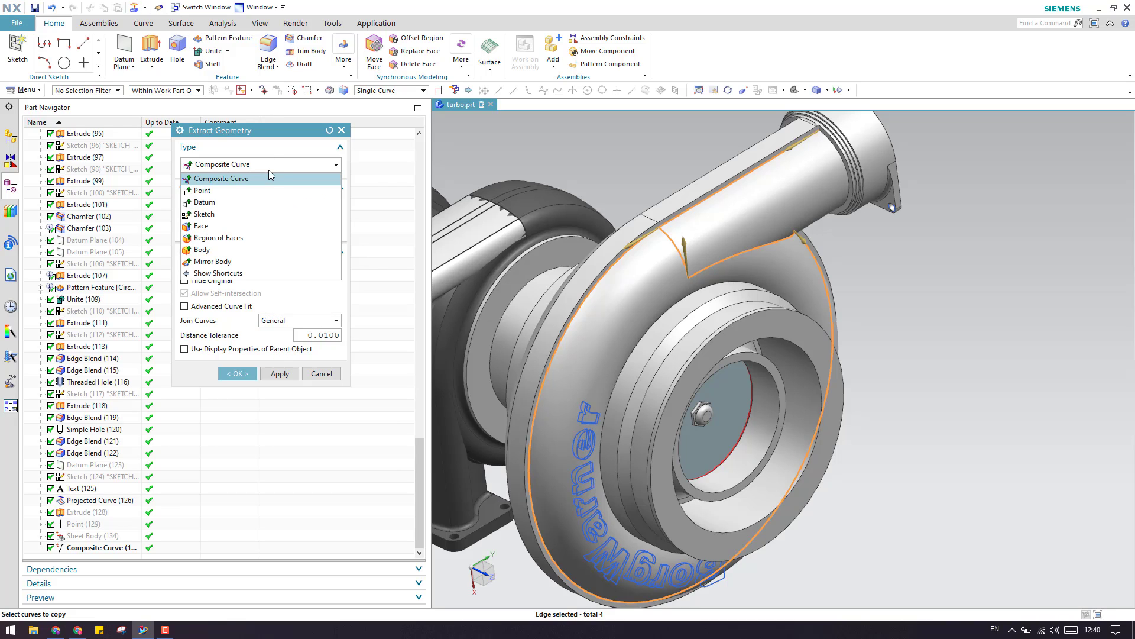
click(272, 180)
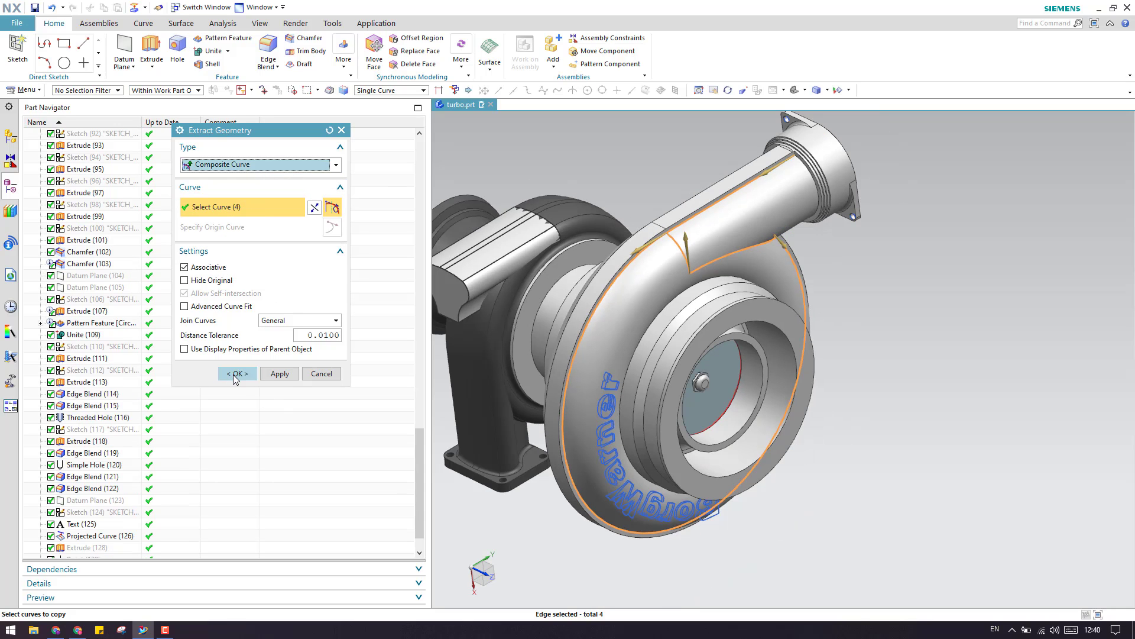
- Create the joined composite curve and orbit to inspect the extracted volute edges
click(235, 373)
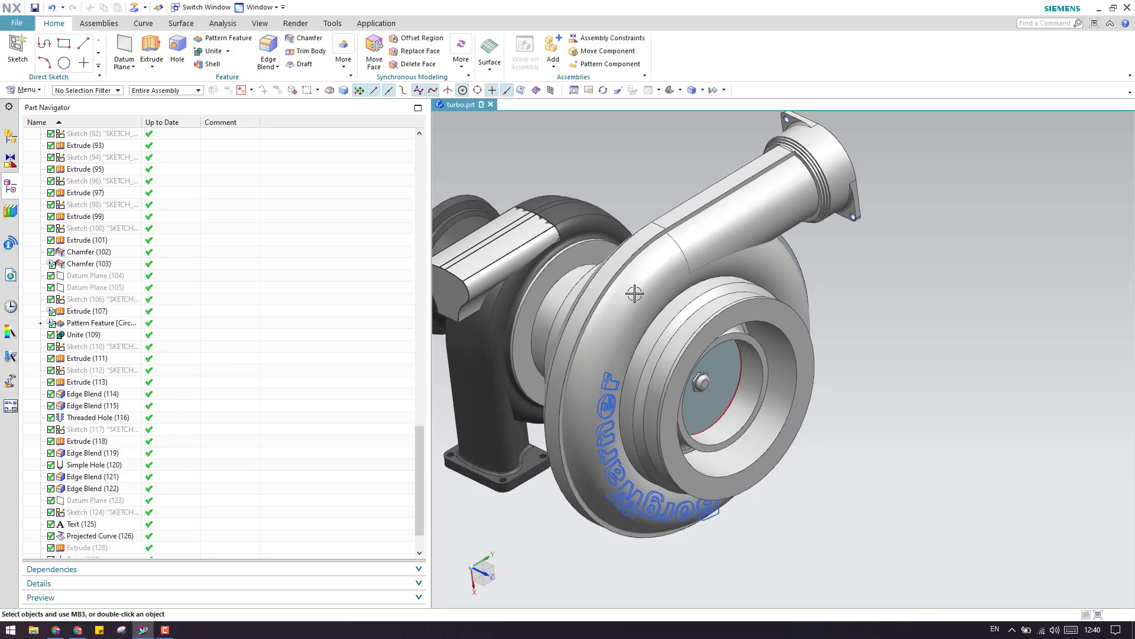
scroll(690, 230, up, 5)
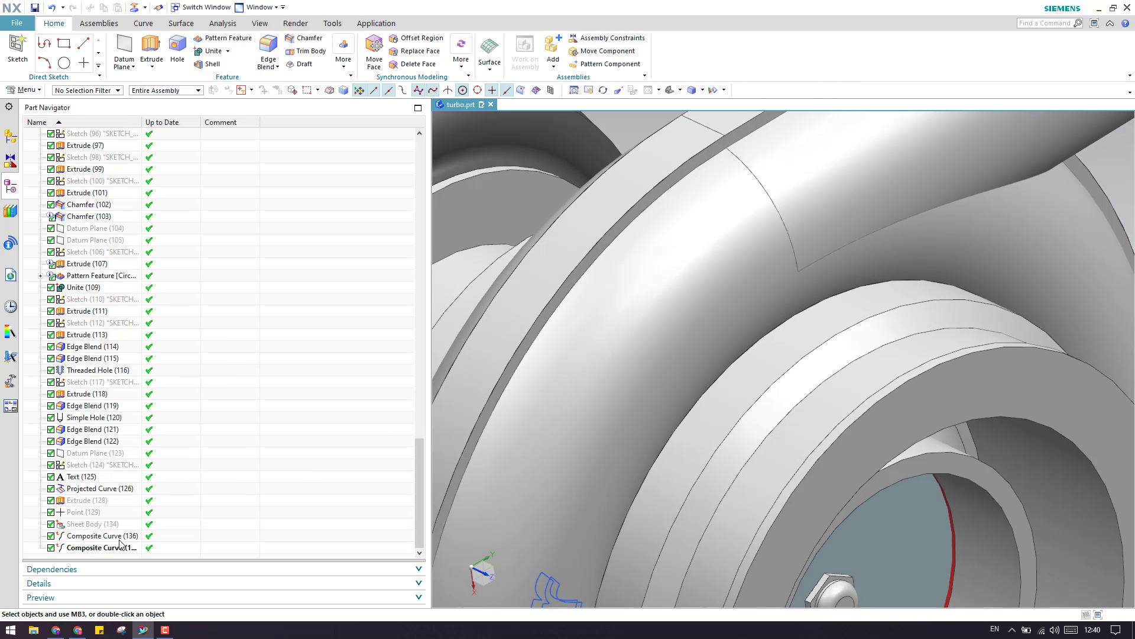
scroll(622, 365, down, 5)
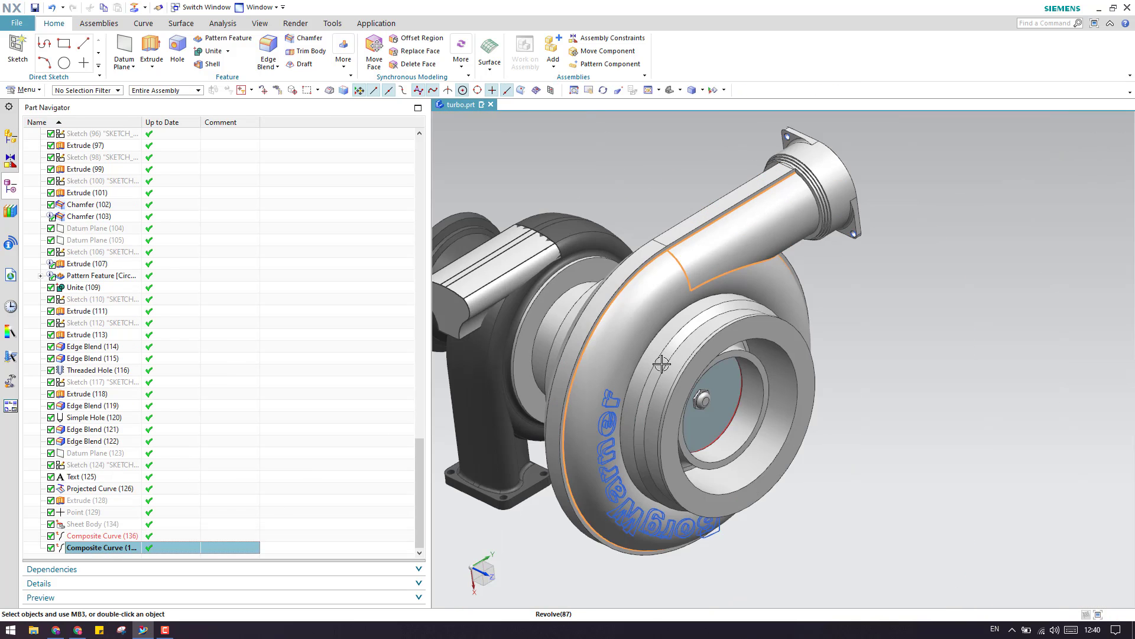
middle_drag(618, 378, 679, 341)
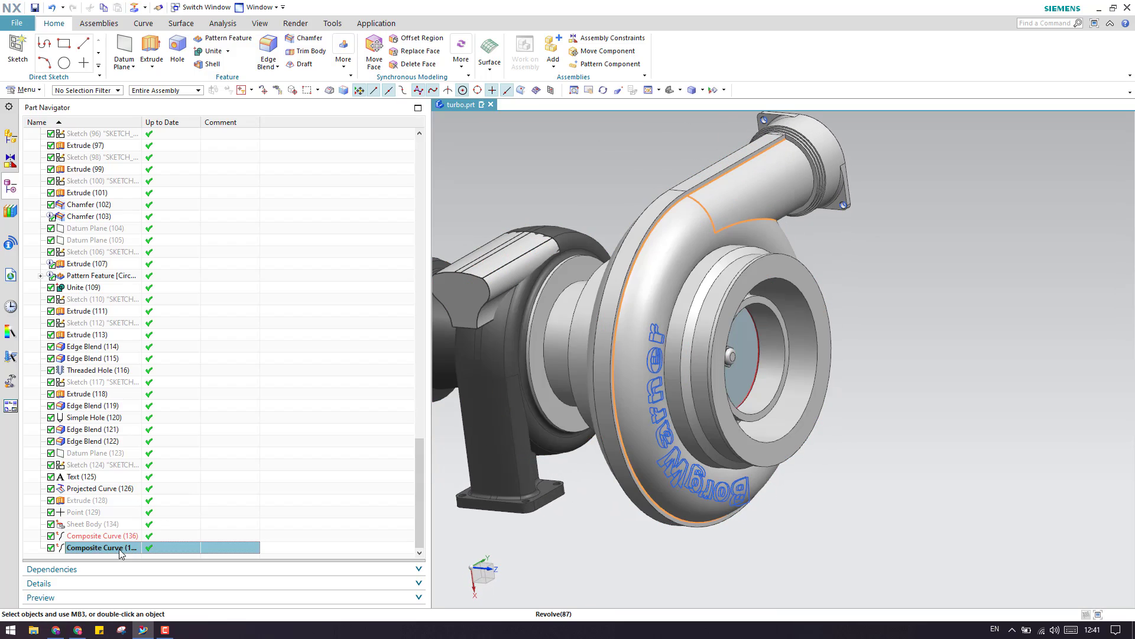
- Select the new Composite Curve feature following Composite Curve (136) in the Part Navigator
scroll(119, 549, up, 11)
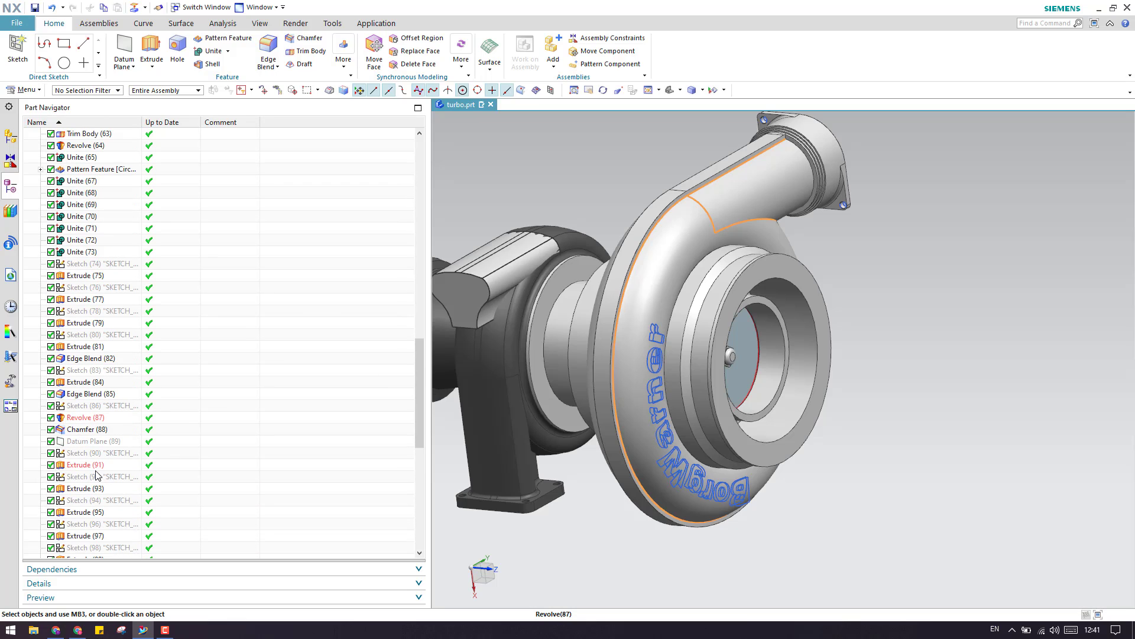
scroll(92, 417, up, 10)
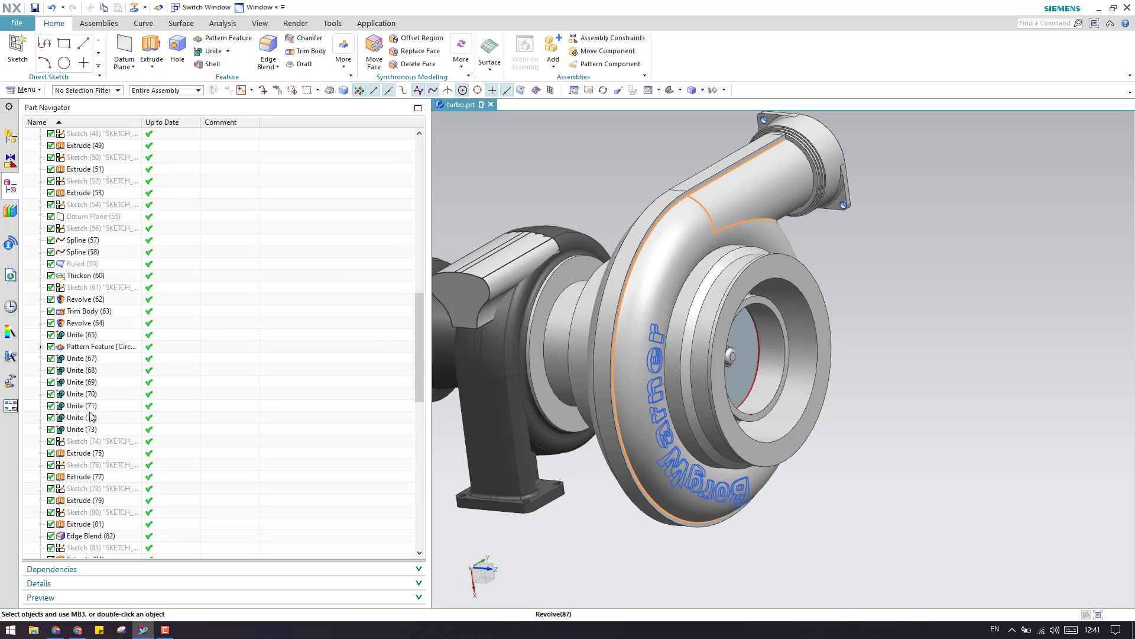
scroll(91, 417, up, 12)
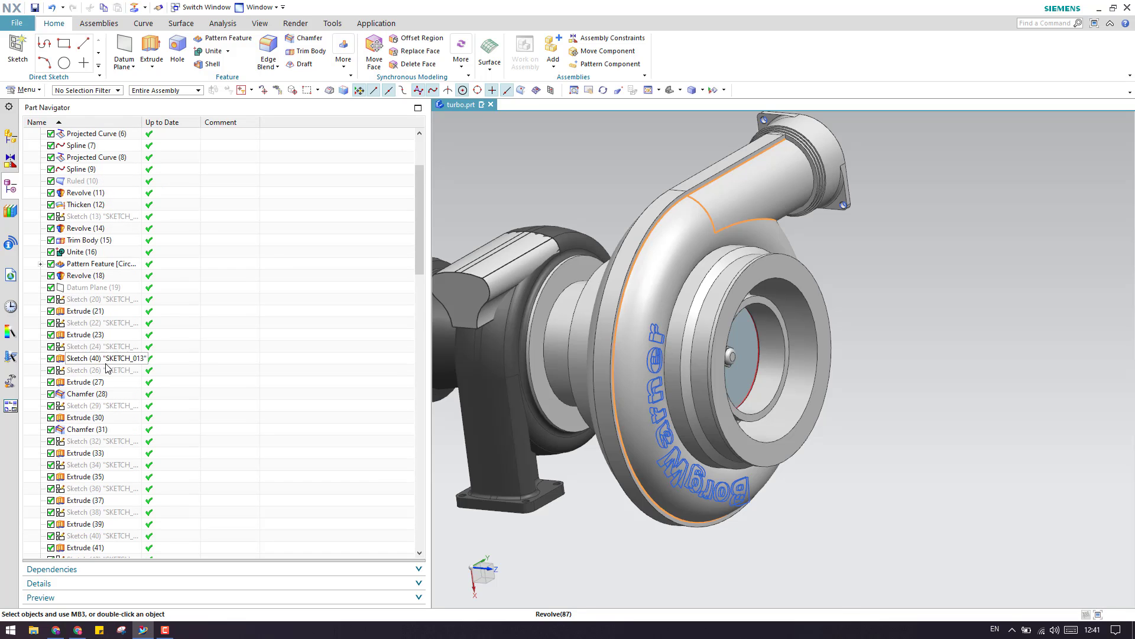
scroll(106, 368, down, 19)
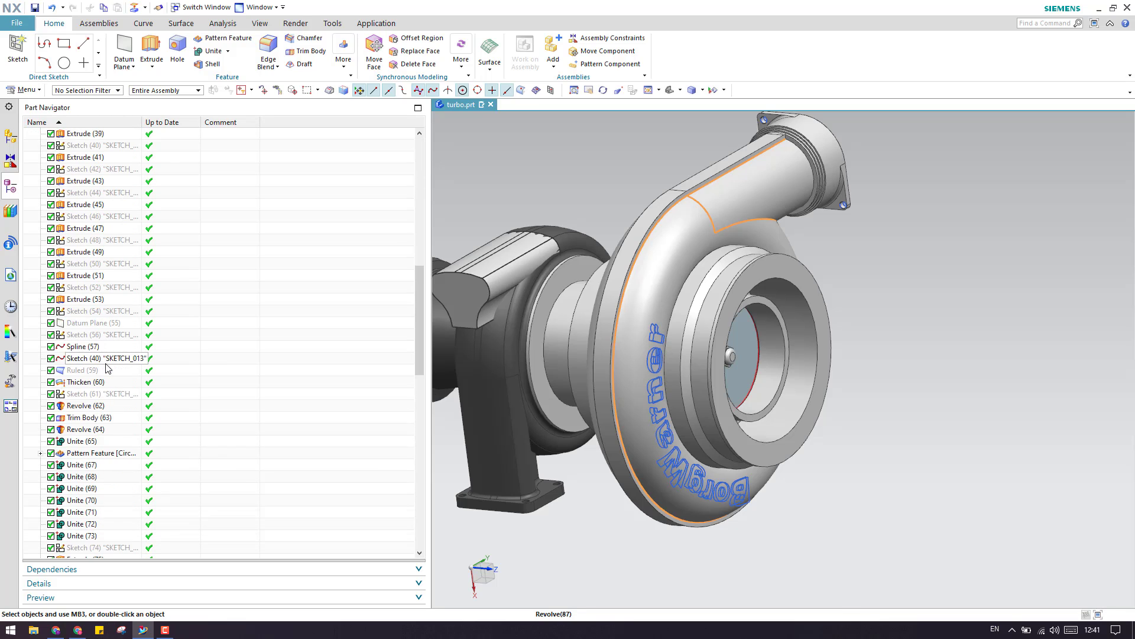
scroll(107, 368, down, 4)
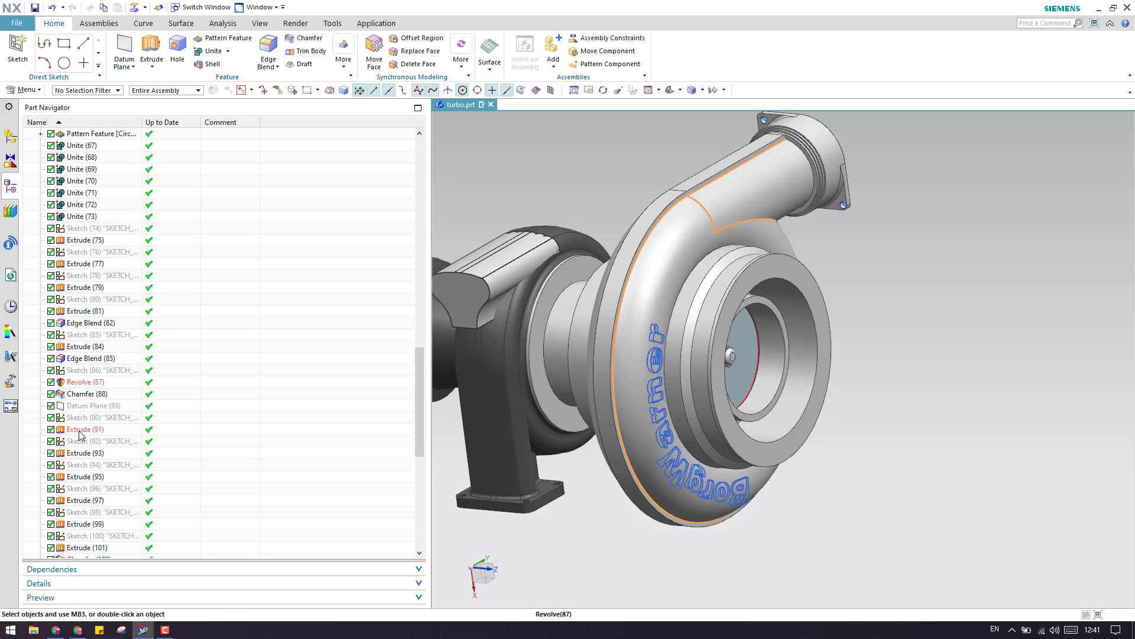
scroll(122, 420, down, 10)
click(108, 548)
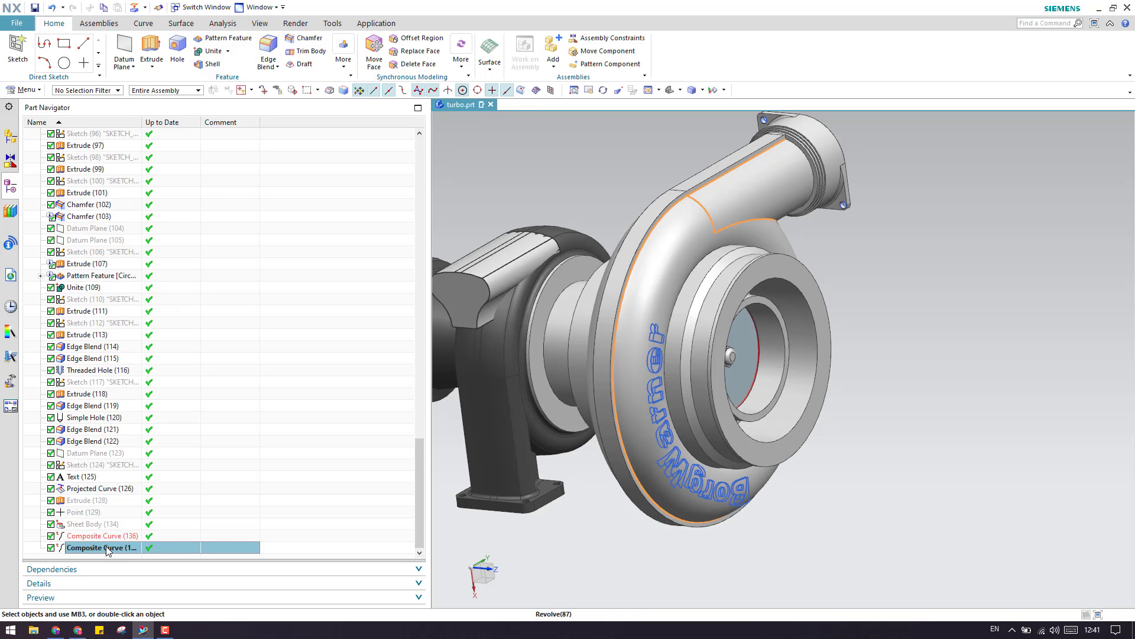